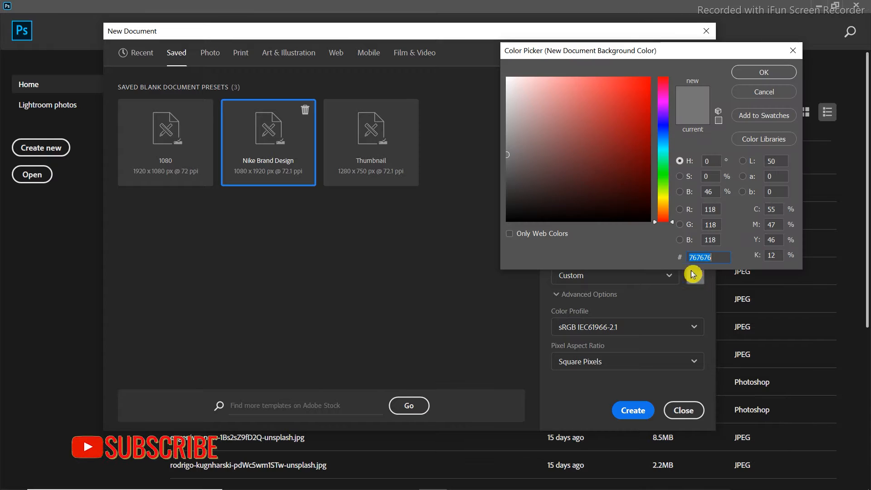
Create the 1080 x 1920 px document from the Nike Brand Design preset with a white (ffffff) background
click(507, 78)
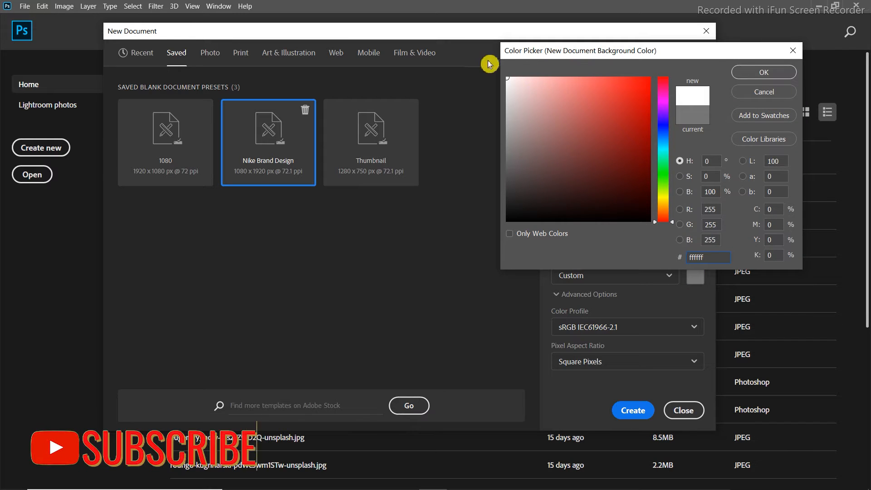
click(756, 72)
click(632, 410)
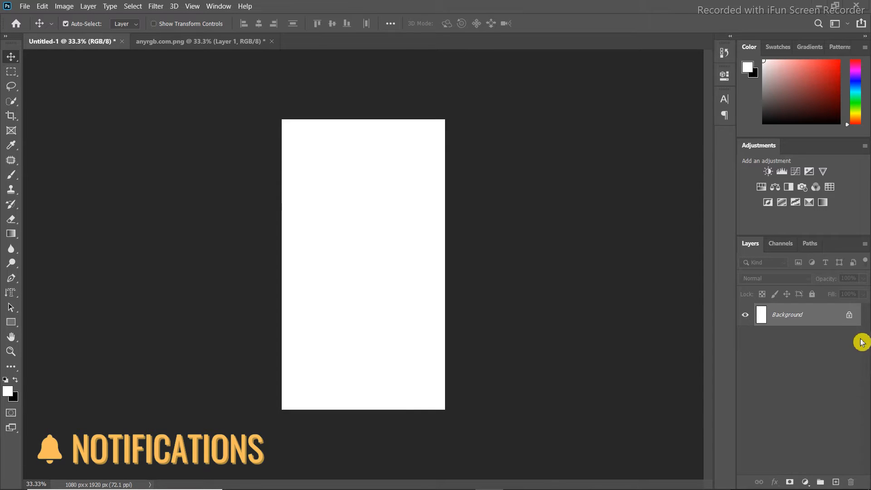
Unlock the background layer and cover the canvas with a bright red Solid Color fill layer
click(850, 320)
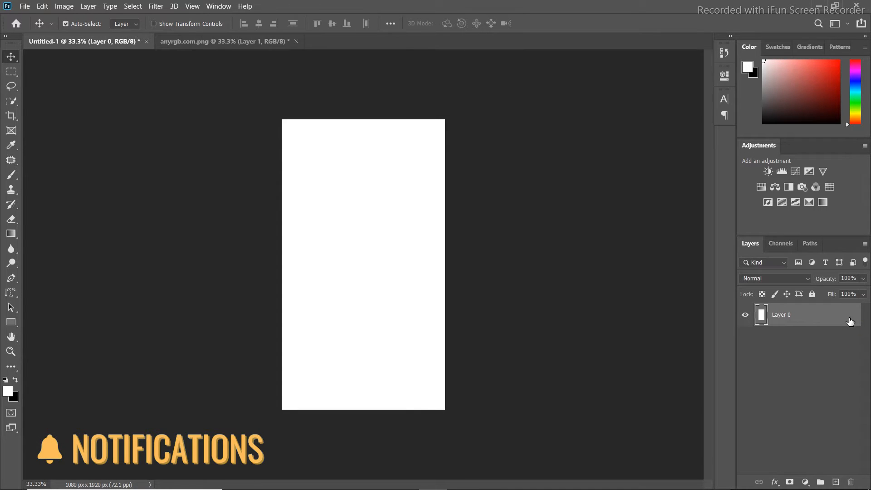
click(805, 482)
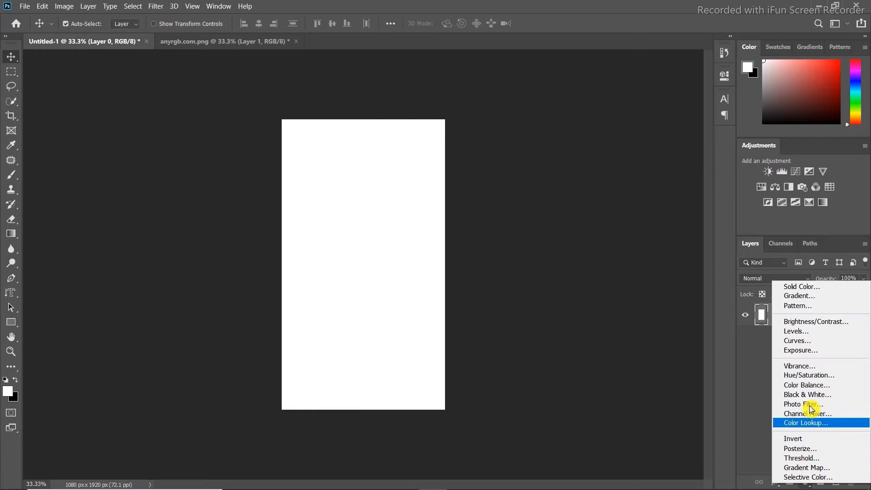
click(806, 292)
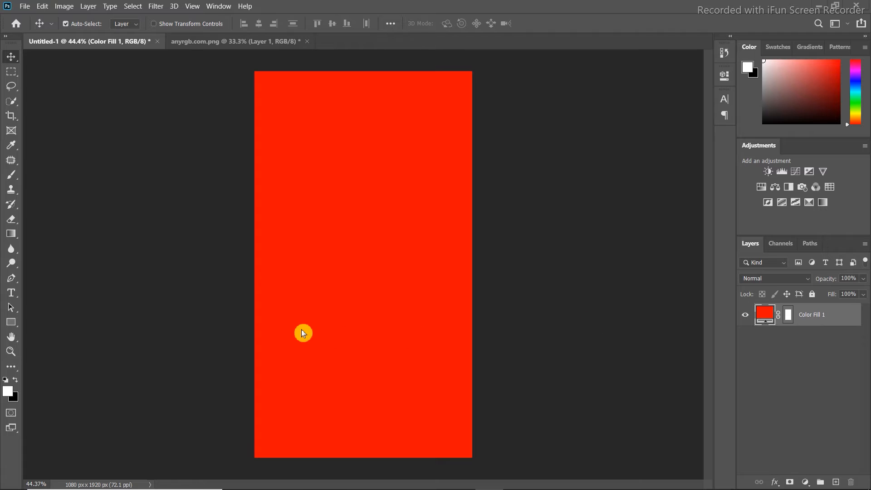
Add the white text JUST on the upper part of the poster in Futura-Bold at 300 pt
click(15, 295)
click(41, 294)
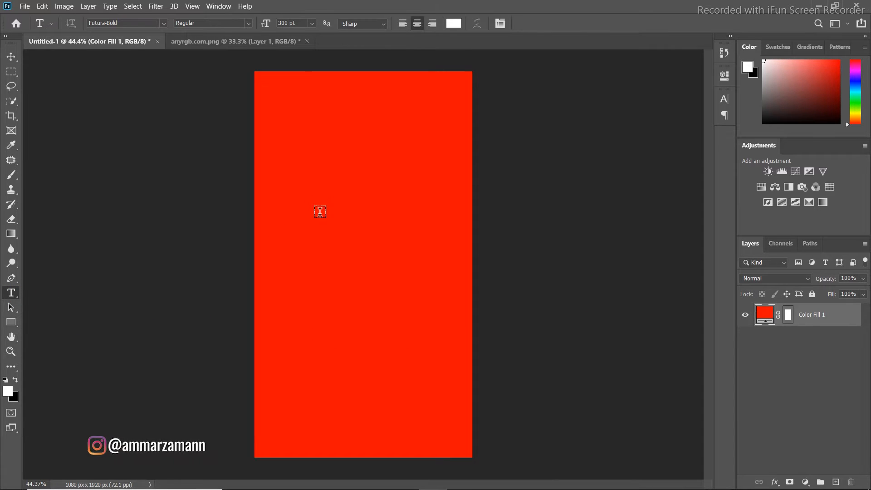
click(319, 171)
text(J)
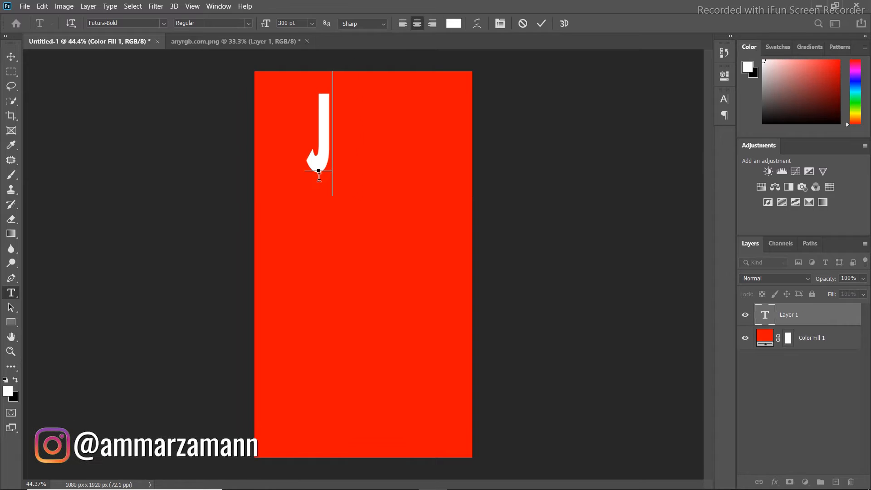
text(UST)
click(541, 24)
Duplicate the JUST text twice down the poster and change the middle copy to DO
click(13, 62)
drag(336, 151, 359, 371)
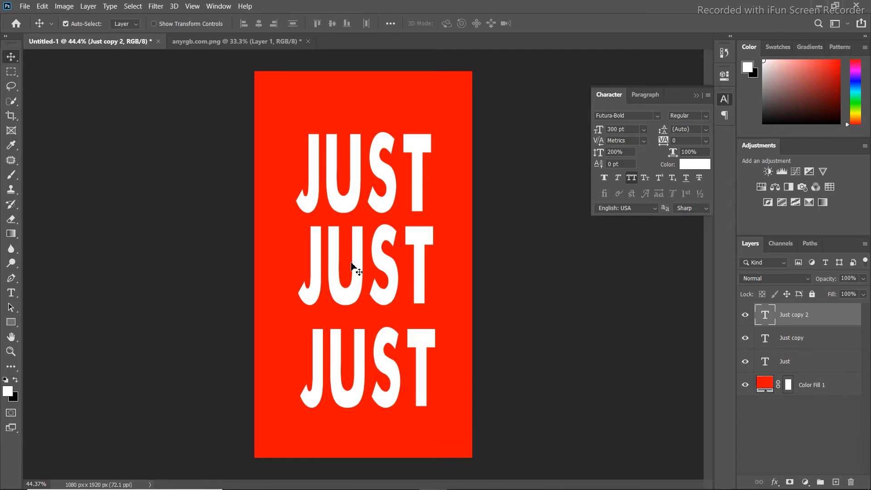
double_click(352, 268)
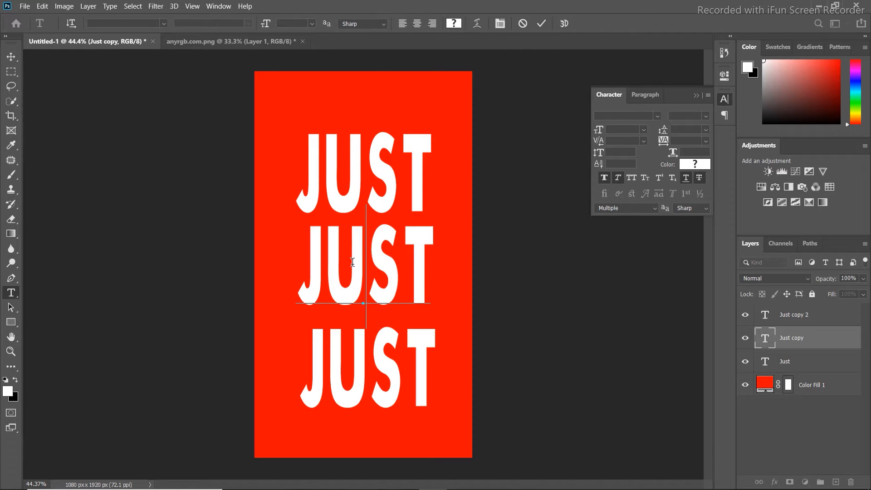
key(ctrl+a)
text(DO)
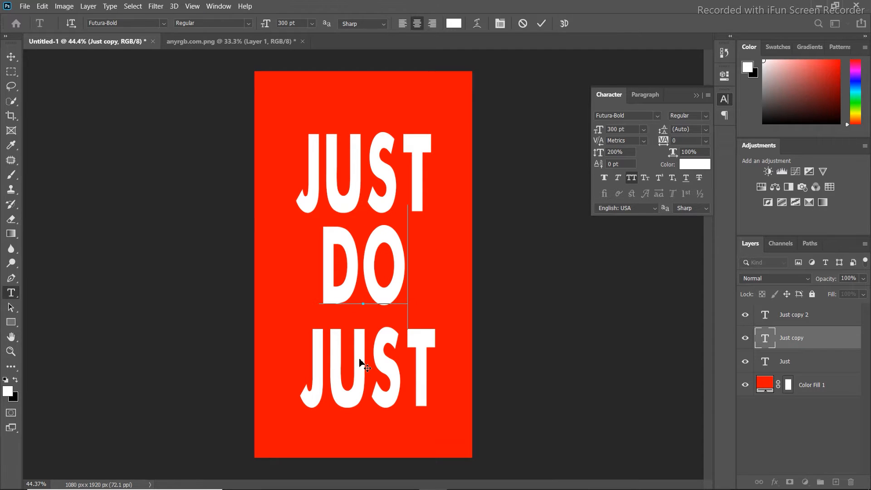
click(541, 23)
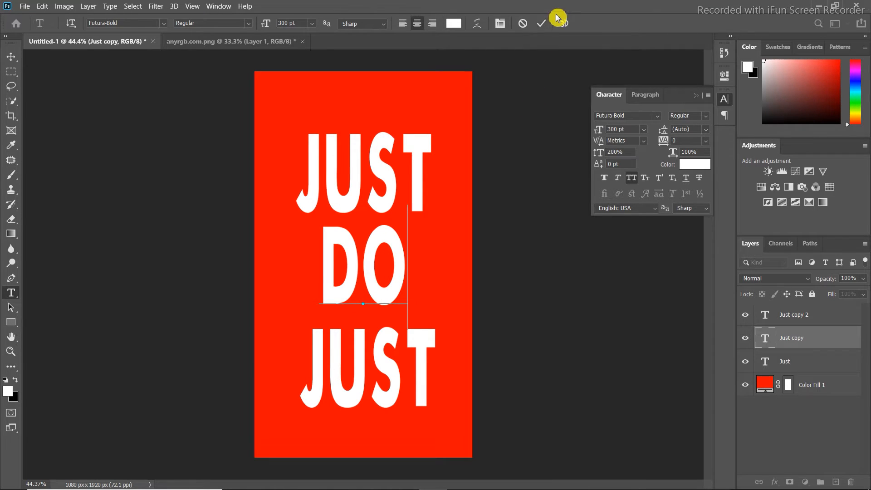
Change the lowest copy of the JUST text to IT
key(v)
click(375, 387)
double_click(369, 374)
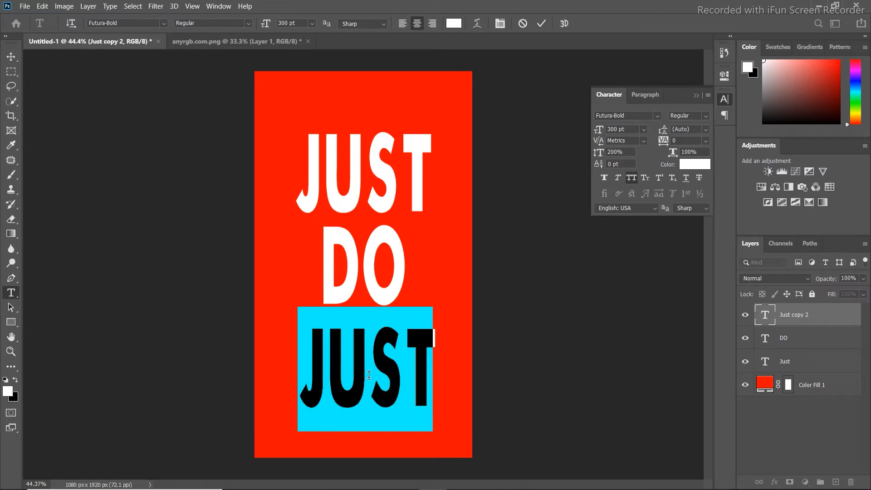
text(IT)
key(Escape)
key(v)
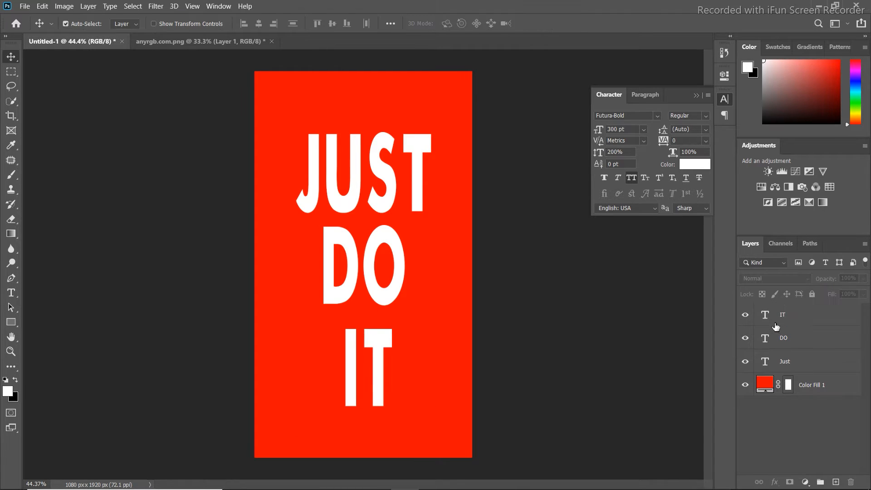
Set the vertical scale of the IT, DO and Just text layers to 100%
click(771, 315)
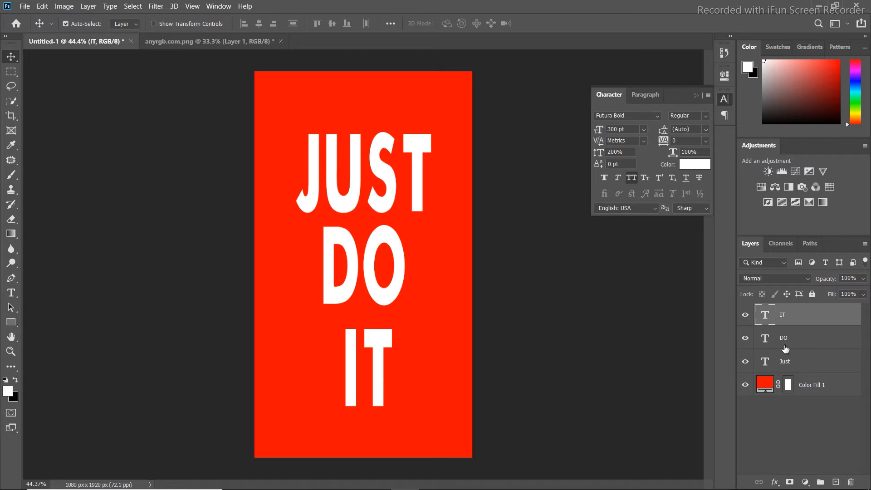
shift+click(786, 358)
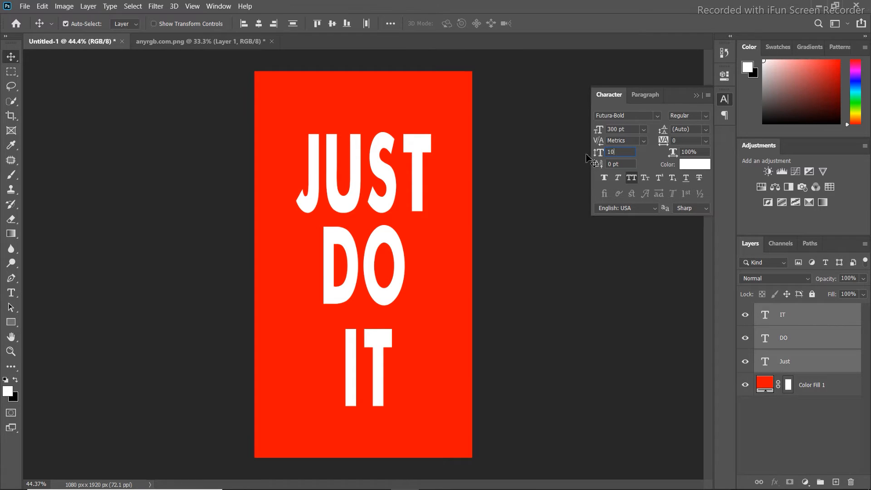
key(Return)
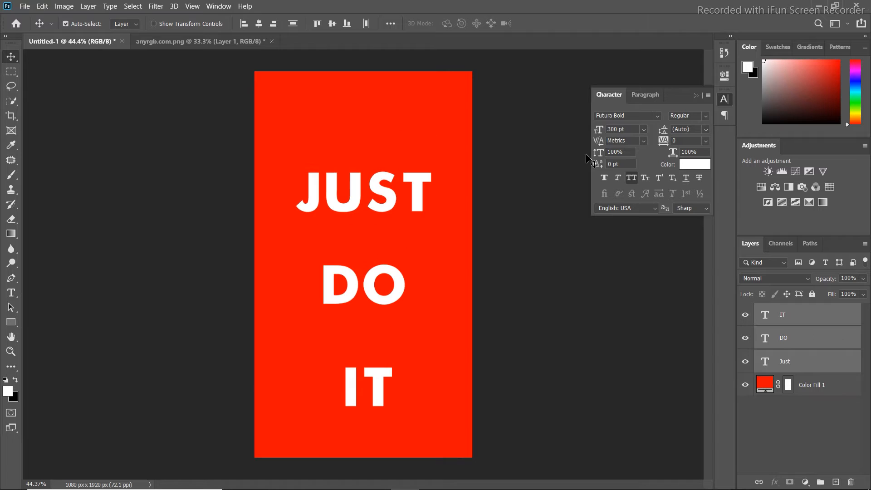
Turn off All Caps with wider letter spacing and move the three text lines closer together as a stacked block
click(805, 364)
click(375, 275)
mouse_move(361, 201)
mouse_down()
mouse_move(360, 182)
mouse_move(359, 190)
mouse_up()
drag(363, 288, 361, 253)
click(366, 366)
drag(365, 365, 358, 328)
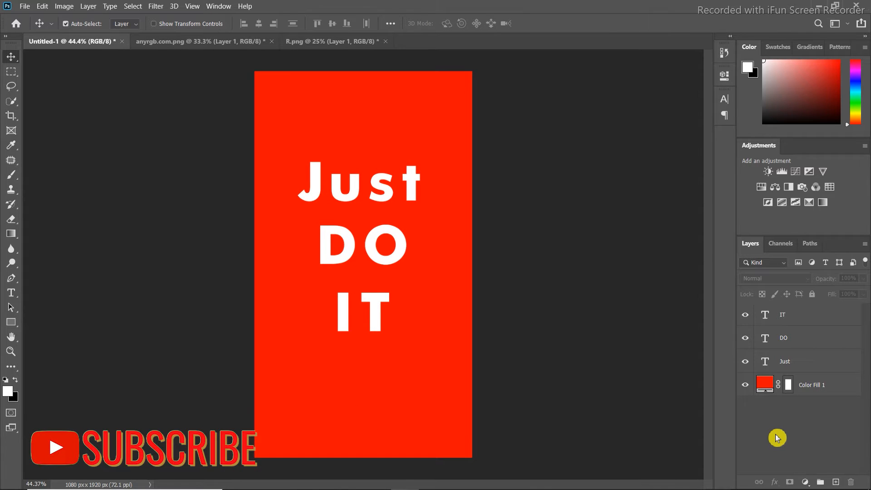
Bring the Nike swoosh from R.png into the poster and place its layer below the three text layers
click(325, 44)
drag(323, 249, 405, 274)
key(ctrl+minus)
key(ctrl+minus)
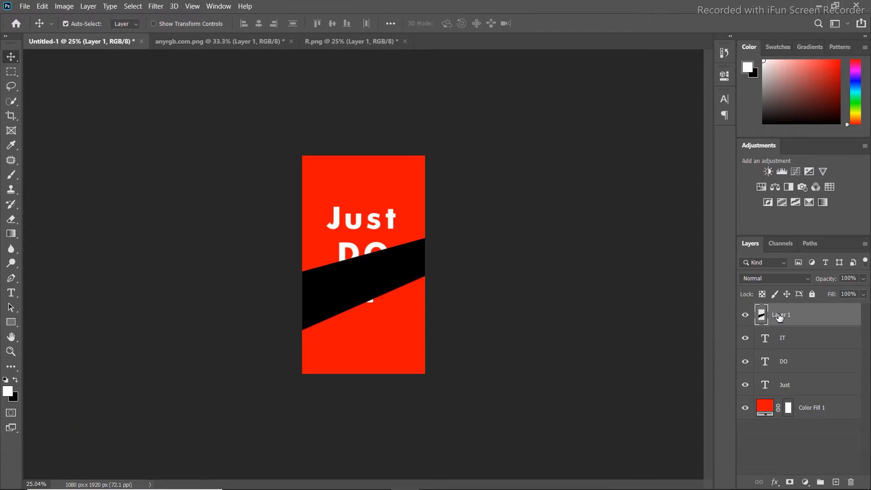
drag(779, 317, 781, 389)
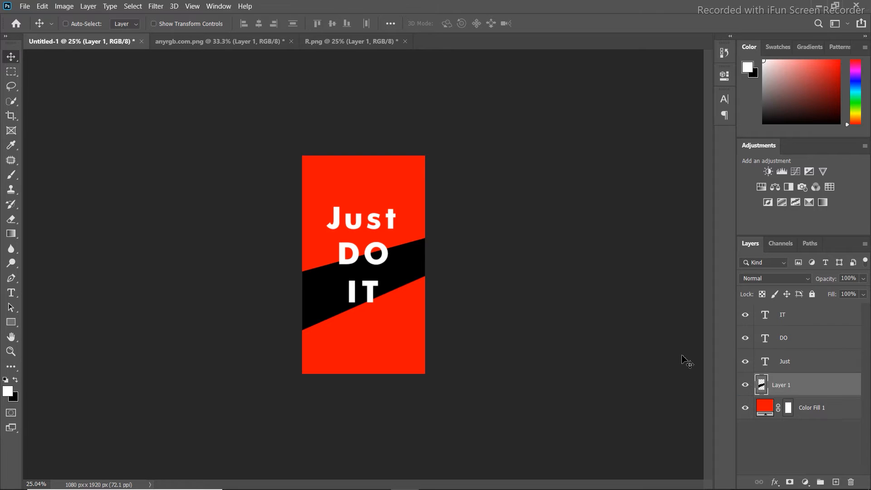
Scale the swoosh down to about a third of the poster's width and position it centrally near the bottom edge
key(ctrl+t)
drag(653, 176, 197, 308)
drag(140, 345, 343, 343)
scroll(339, 310, up, 4)
click(339, 310)
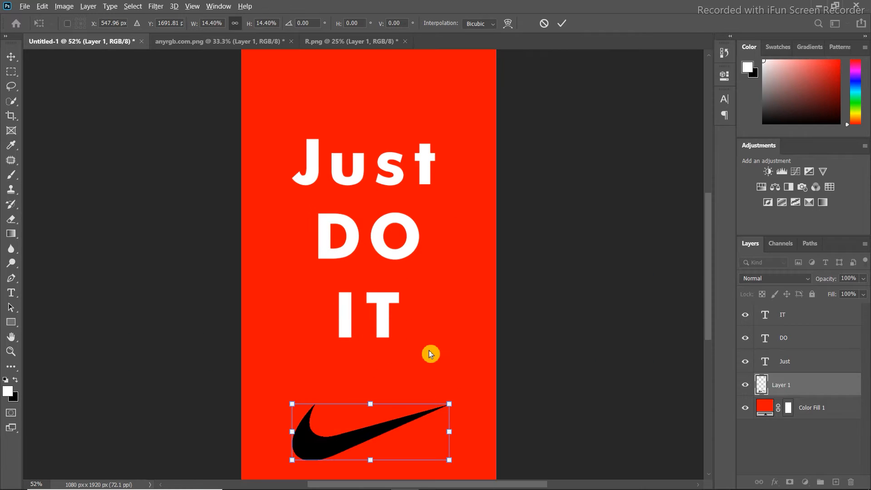
scroll(431, 353, down, 2)
drag(431, 383, 382, 394)
drag(349, 414, 375, 411)
click(563, 25)
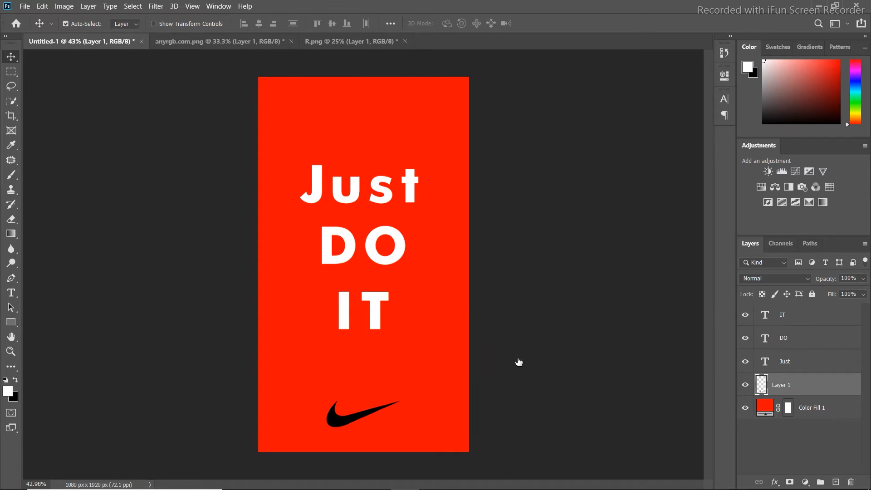
Recolor the swoosh with a white (ffffff) Color Overlay, changing the blend mode from Color Dodge so it shows as solid white
click(459, 239)
click(694, 87)
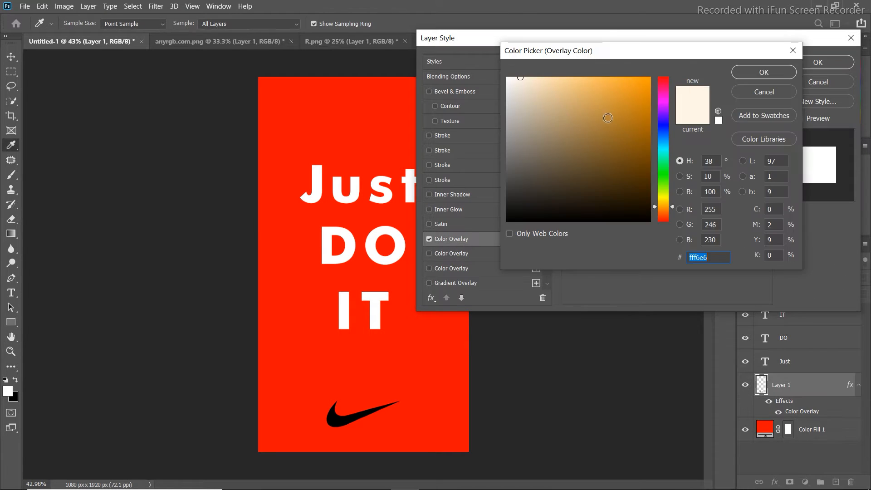
text(ffffff)
click(763, 75)
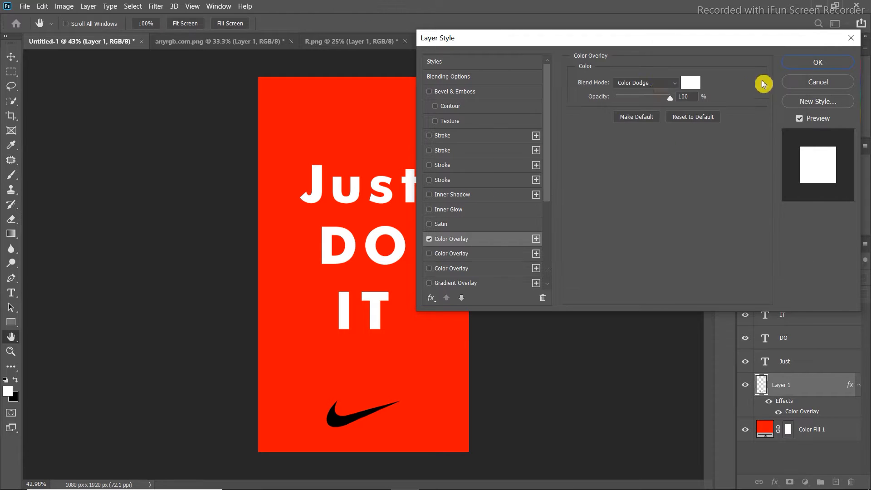
click(656, 83)
click(657, 84)
click(818, 62)
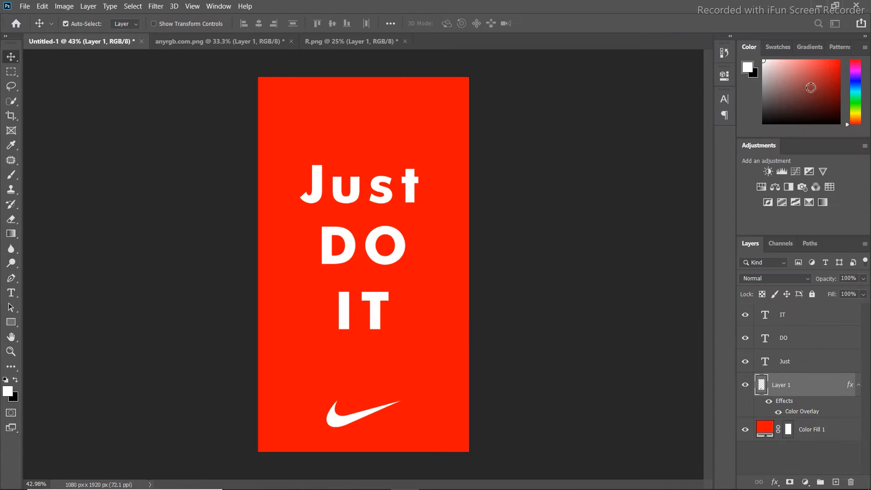
drag(366, 419, 362, 415)
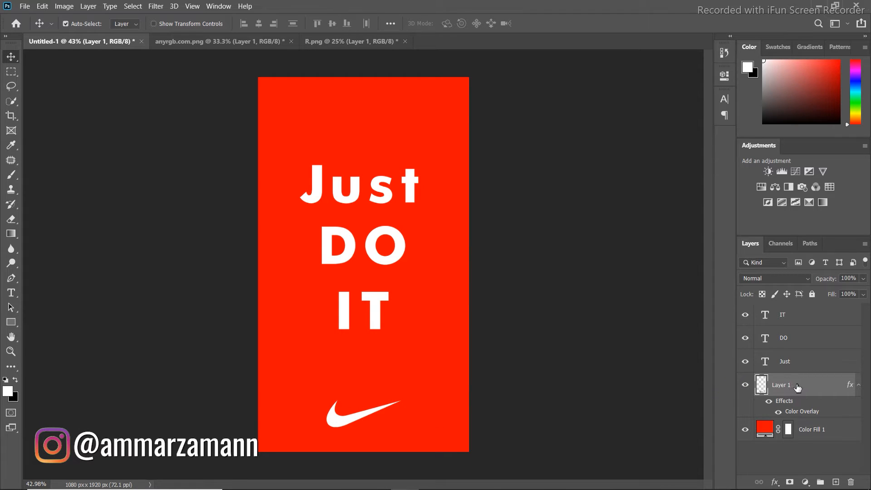
Start a new text layer just above the swoosh with the font size set to 110 pt
click(18, 294)
click(44, 294)
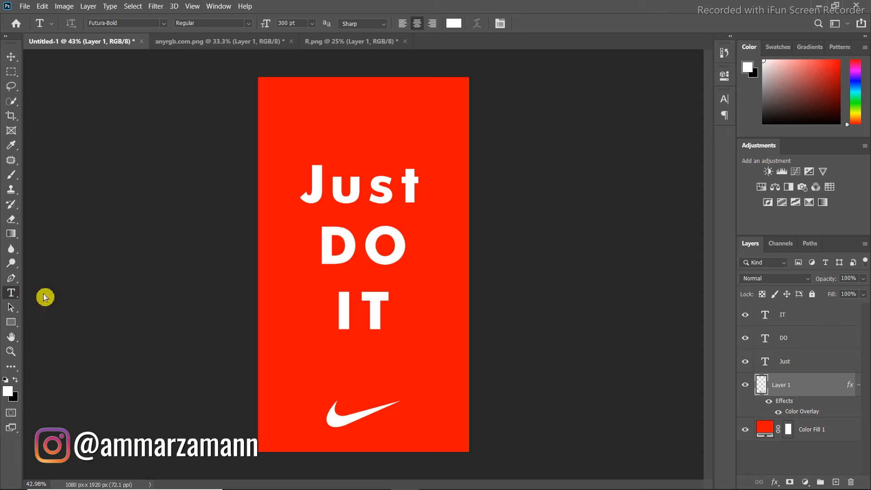
click(341, 389)
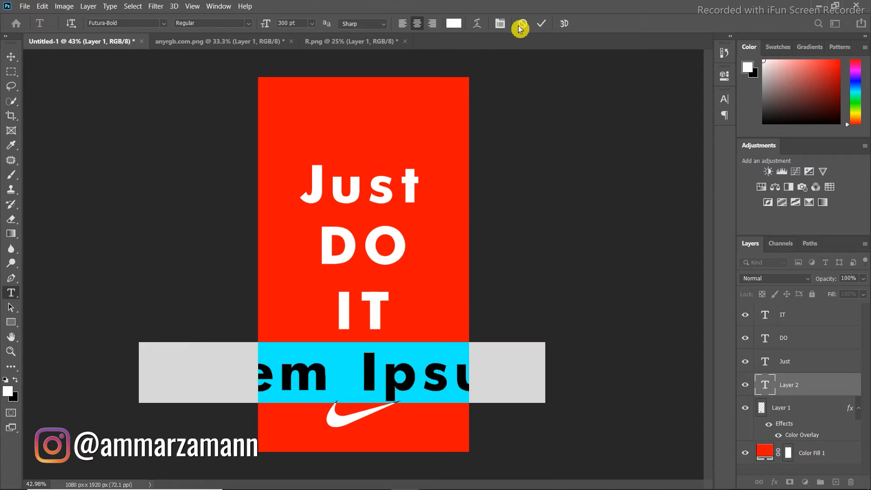
click(500, 23)
drag(599, 135, 491, 144)
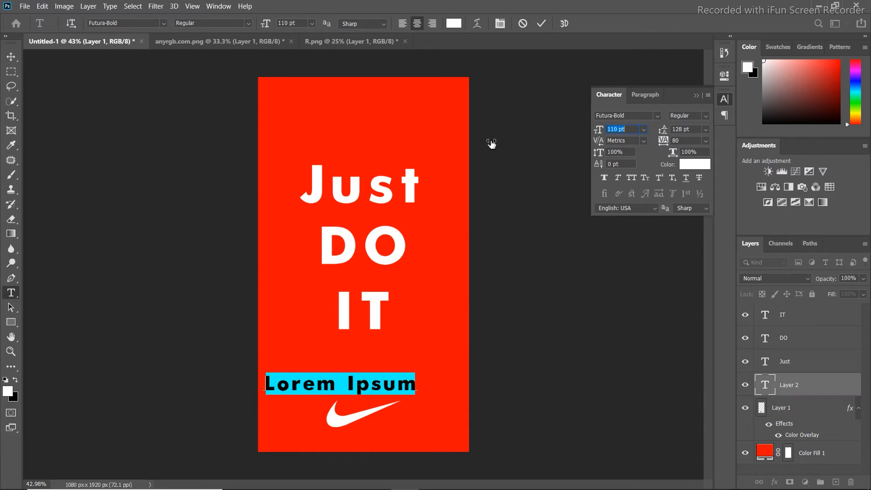
Replace the placeholder text above the swoosh with the designer's full name in capitals
click(350, 381)
text(A)
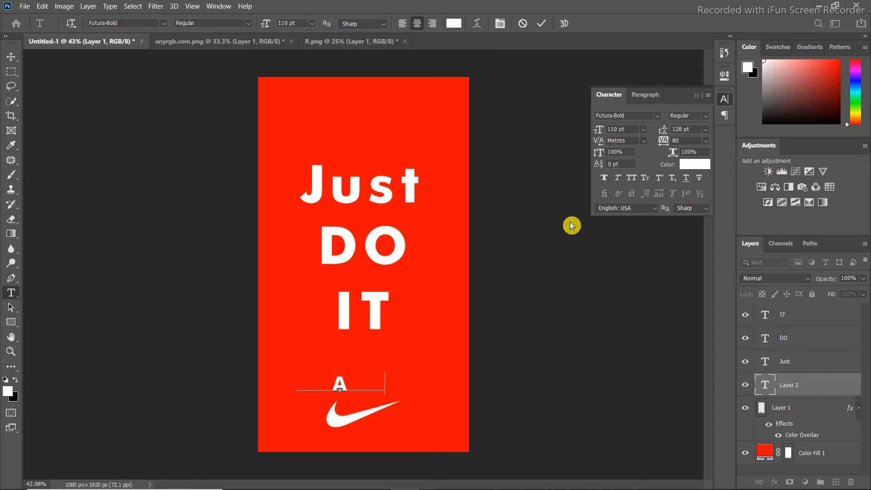
text(MMAR Z)
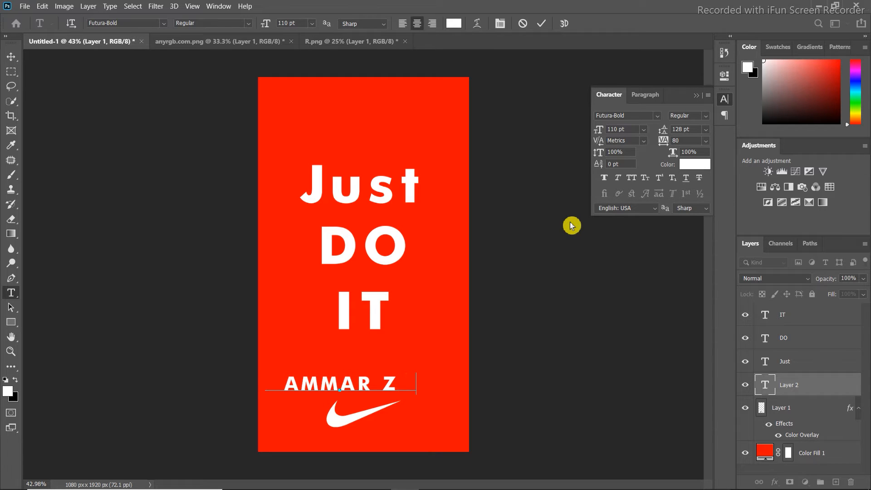
text(AMAN)
Try another font on the name text, then search for Futura and choose Futura-Bold Regular
click(765, 389)
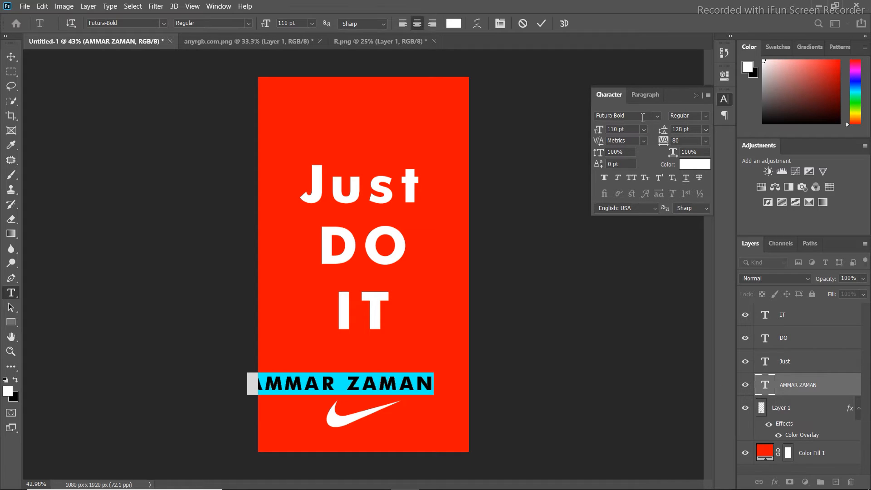
click(657, 117)
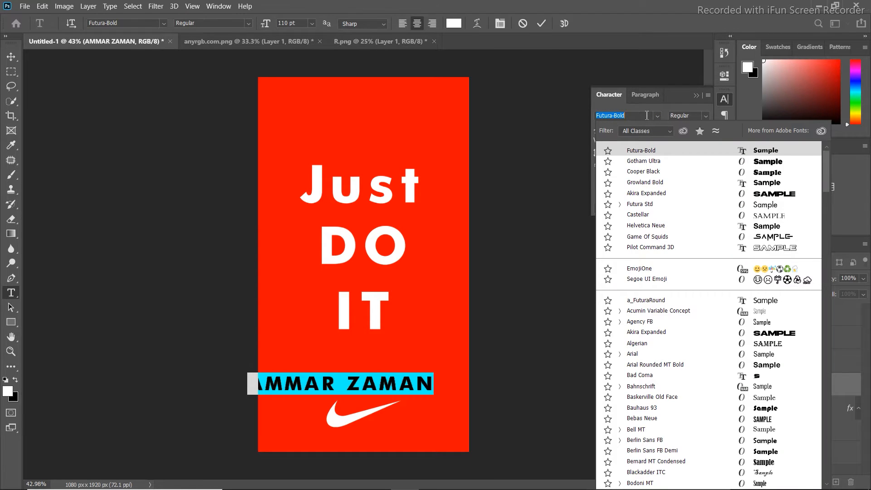
text(u)
key(Down)
key(Down)
key(Down)
text(fu)
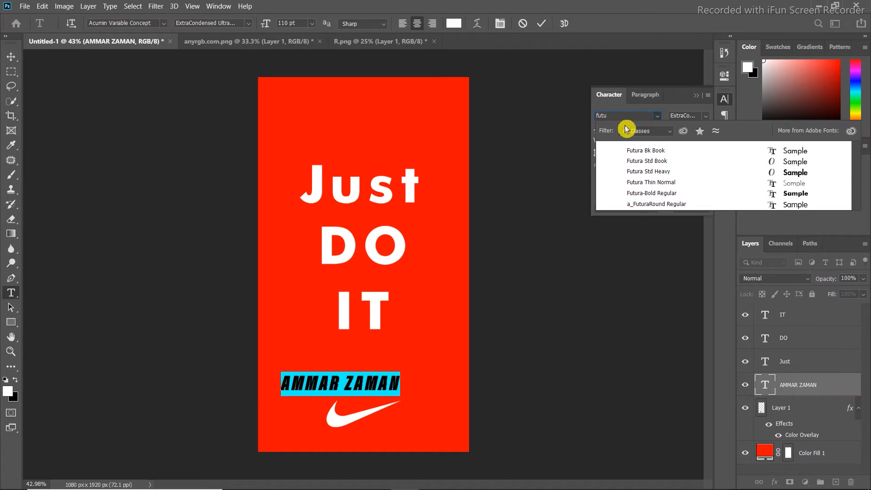
click(660, 193)
Reduce the name text to 34 pt with 300 tracking and center it directly above the swoosh
drag(598, 130, 558, 135)
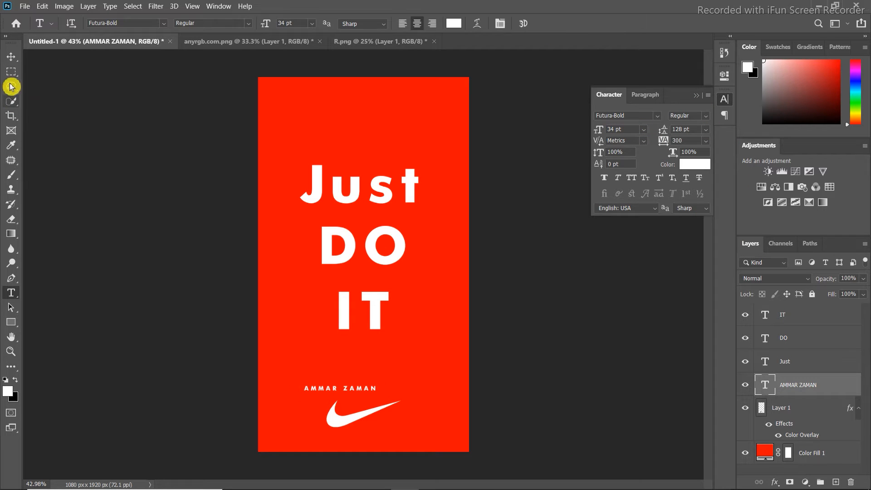
click(11, 56)
drag(338, 392, 361, 393)
click(358, 411)
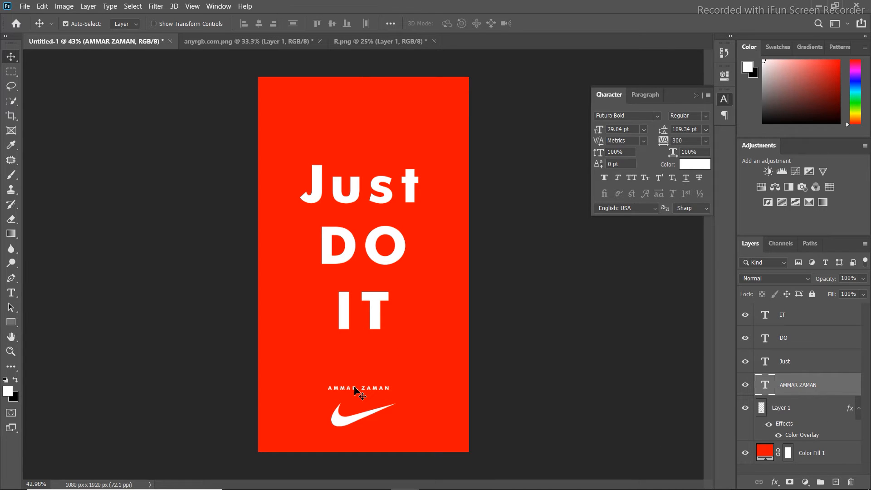
Scale the name text and swoosh down slightly together, then duplicate the swoosh layer
drag(354, 387, 360, 391)
click(785, 413)
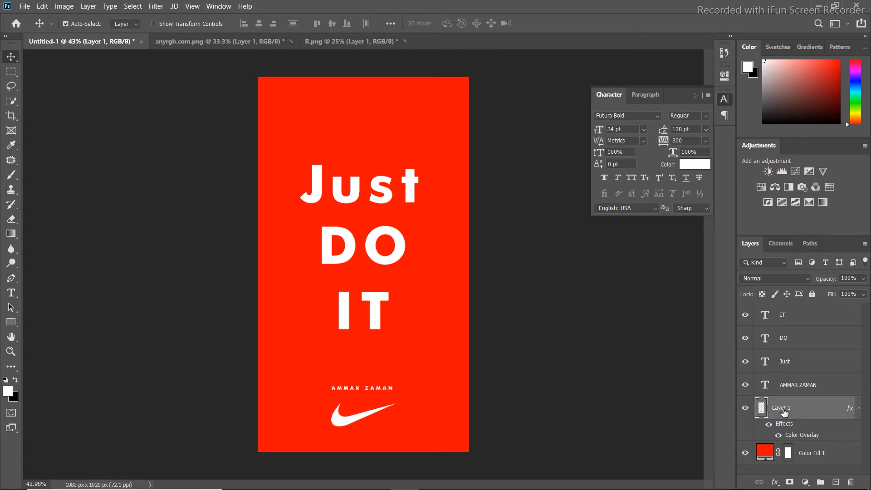
key(ctrl+j)
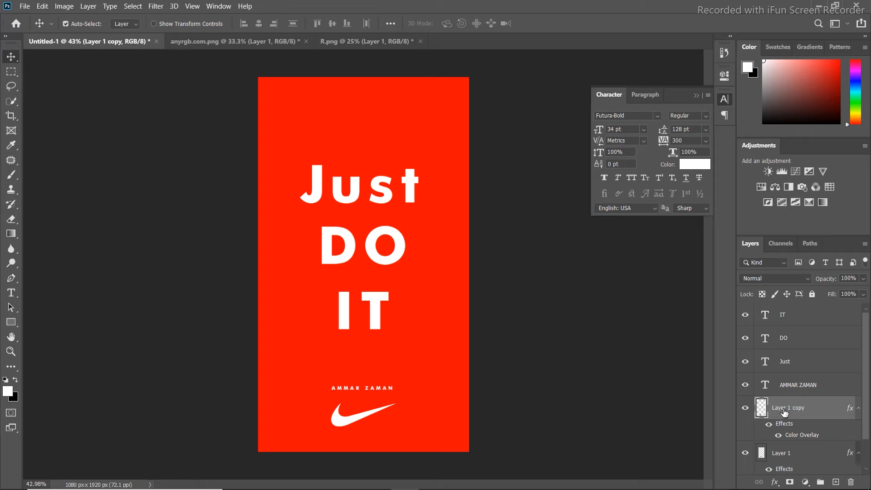
Enlarge the swoosh copy to about 521%, rotate it about -43° and place it diagonally across the whole poster
key(ctrl+t)
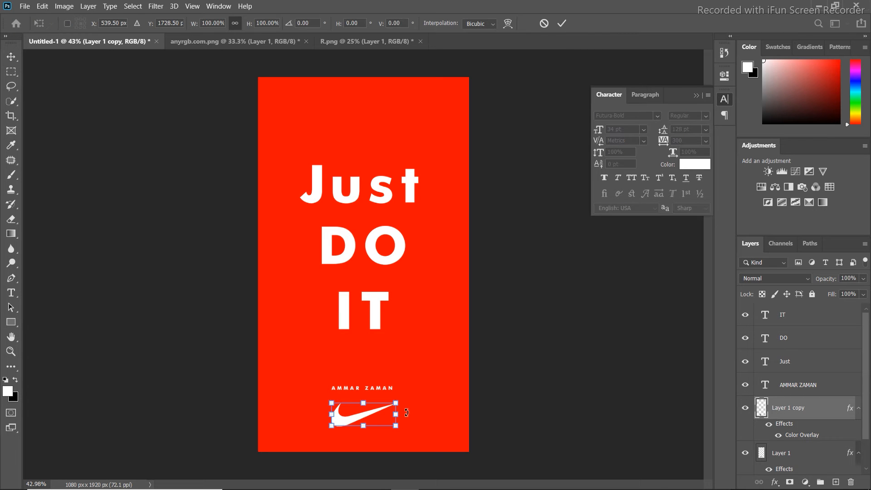
drag(398, 412, 427, 293)
drag(390, 314, 341, 320)
drag(477, 206, 462, 181)
drag(448, 225, 436, 197)
drag(158, 362, 133, 374)
drag(216, 355, 267, 358)
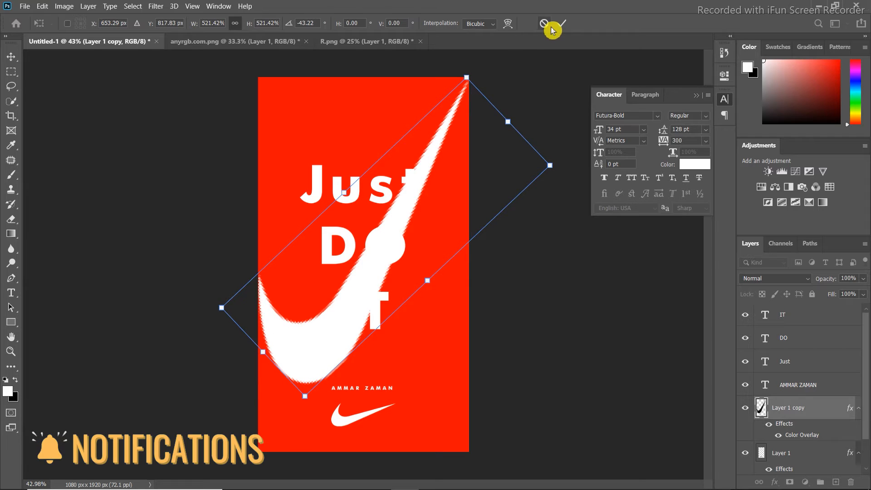
click(565, 26)
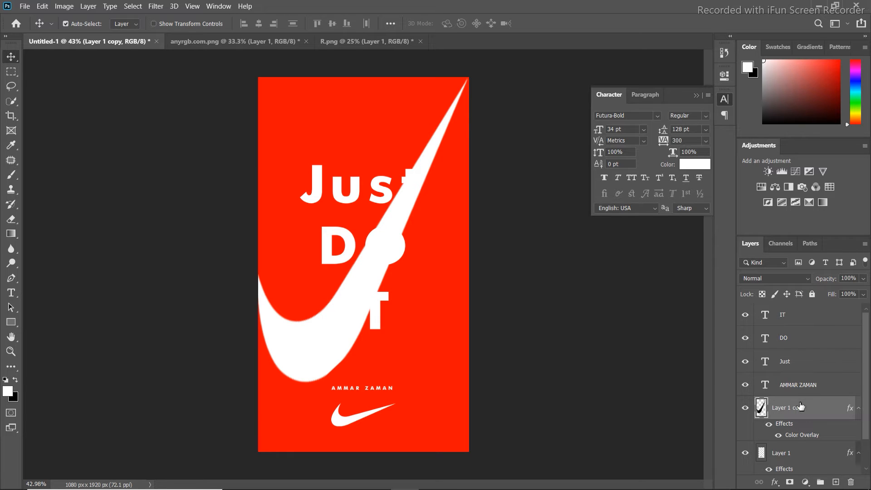
Reorder the large swoosh layer so it sits beneath the slogan text and directly above the name layer
drag(800, 406, 763, 421)
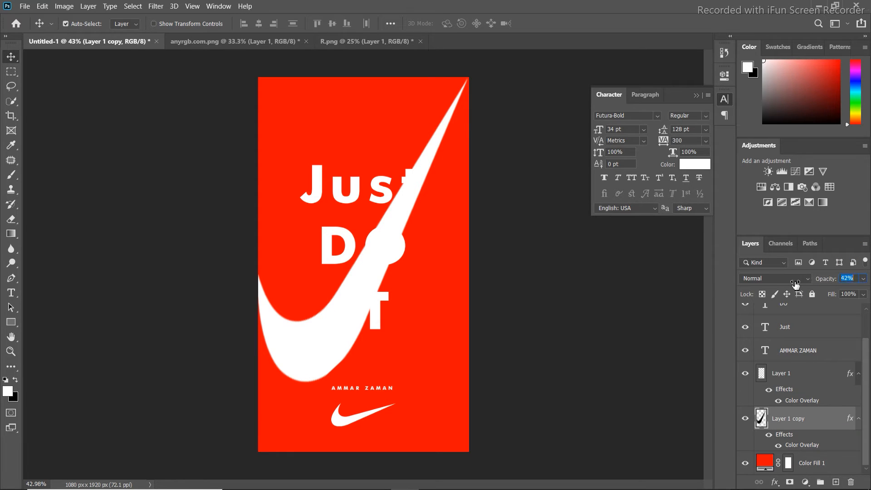
drag(720, 291, 721, 291)
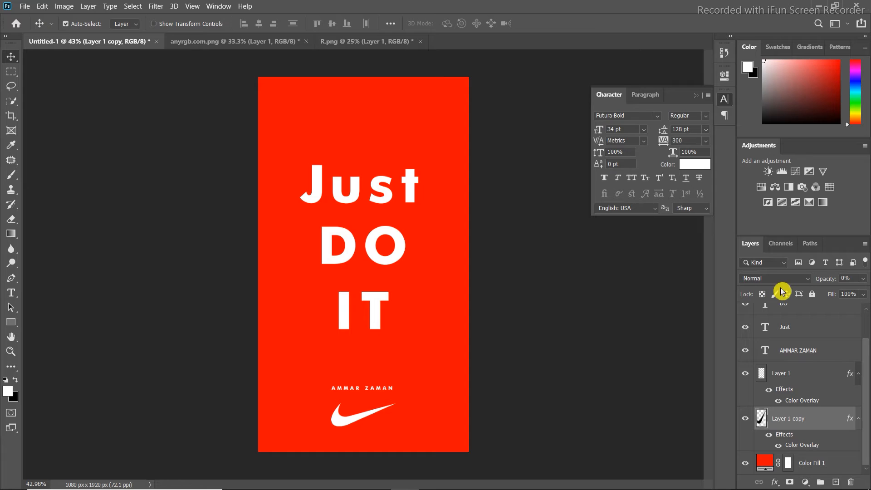
click(789, 352)
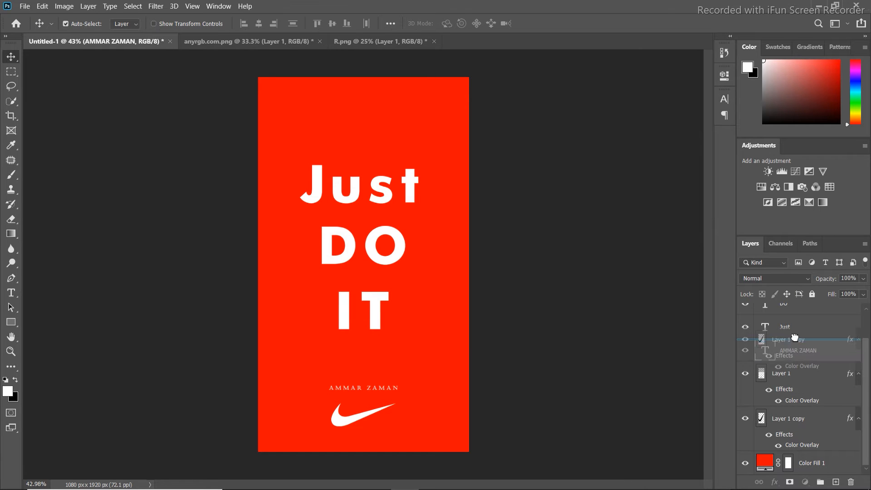
drag(790, 352, 791, 344)
Try different opacities on the large swoosh and bring it back to 100%
drag(824, 279, 746, 292)
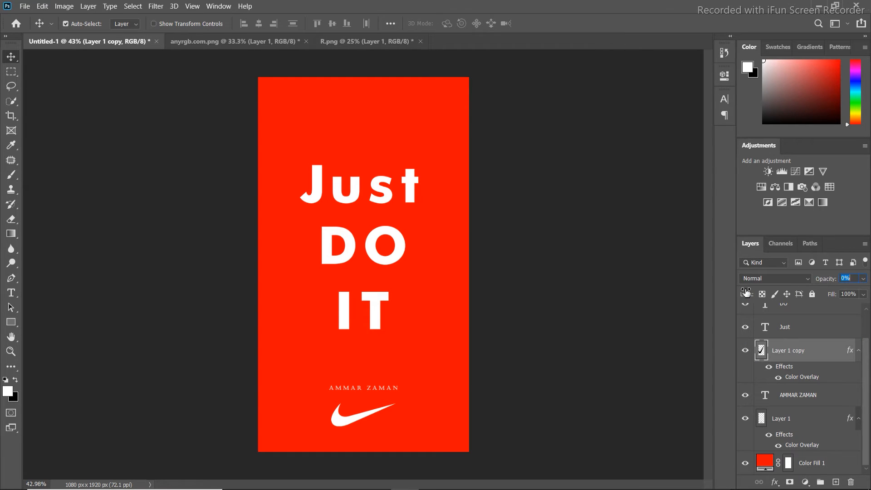
drag(825, 281, 867, 274)
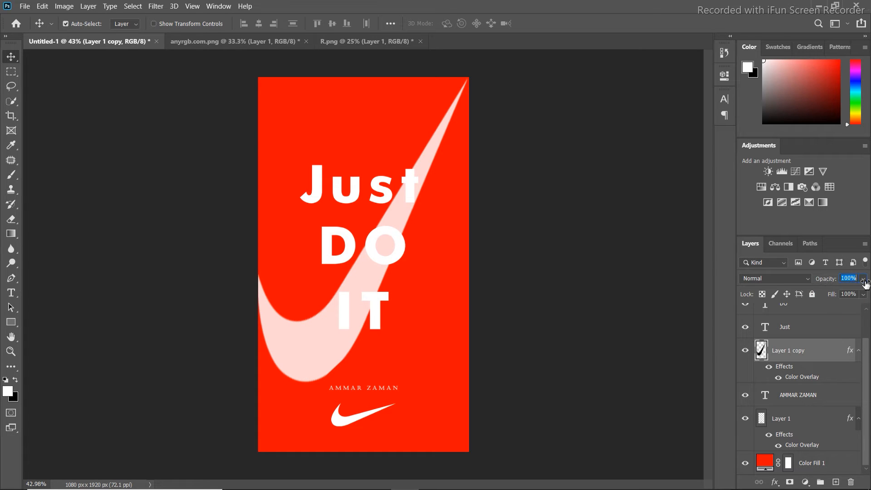
drag(866, 283, 867, 286)
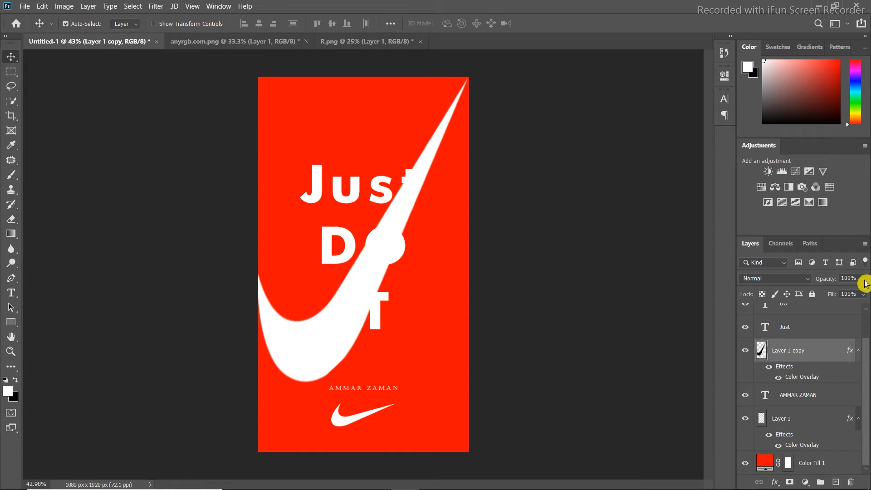
Add Bevel & Emboss and a white (ffffff) 5 px inside Stroke to the large swoosh
double_click(793, 385)
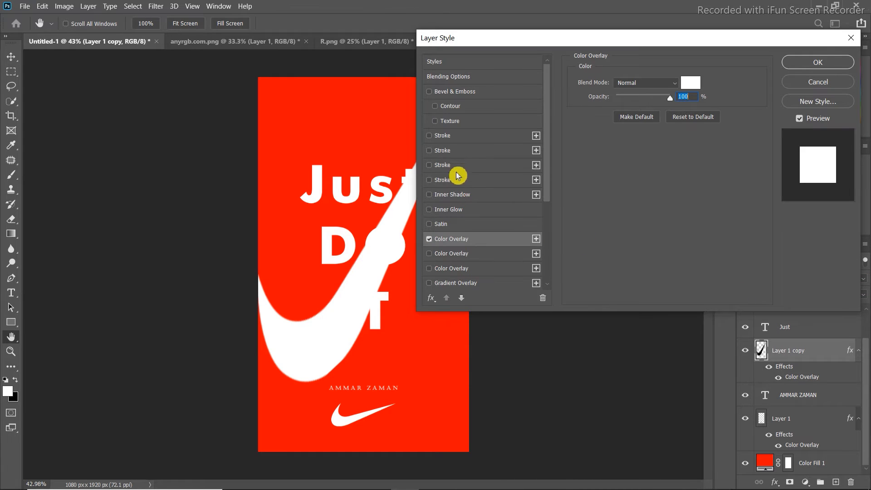
click(438, 127)
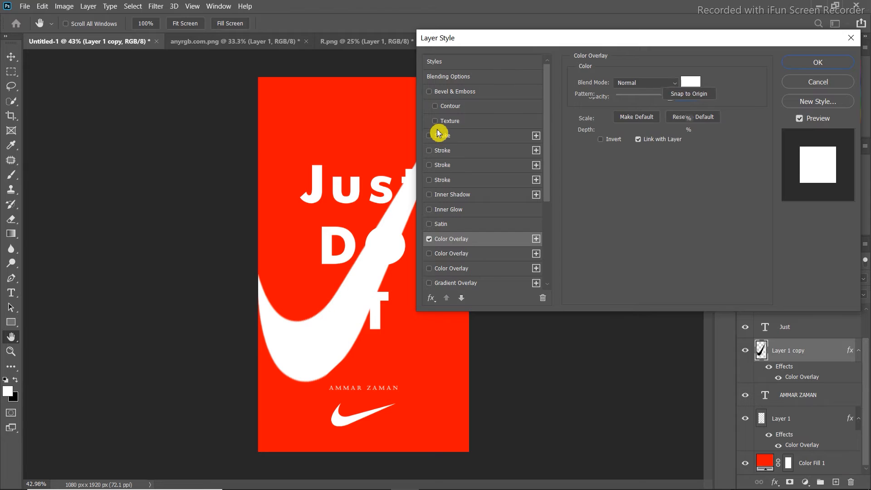
click(439, 136)
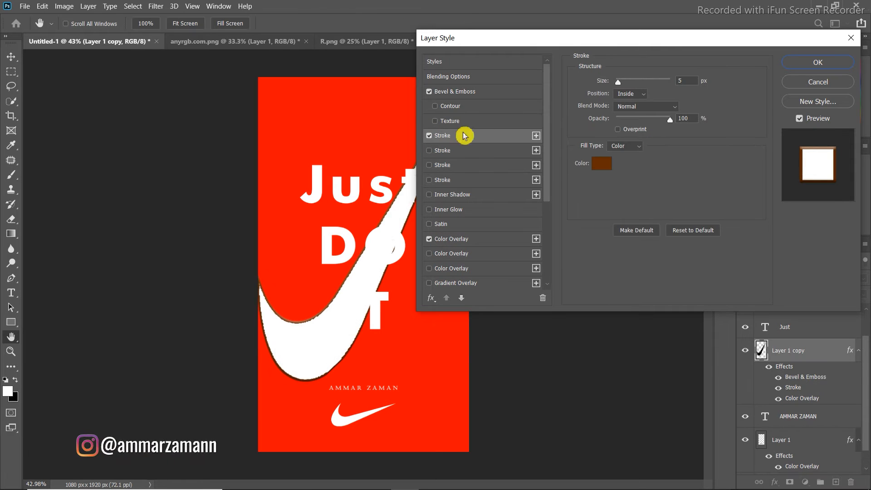
click(607, 164)
click(444, 46)
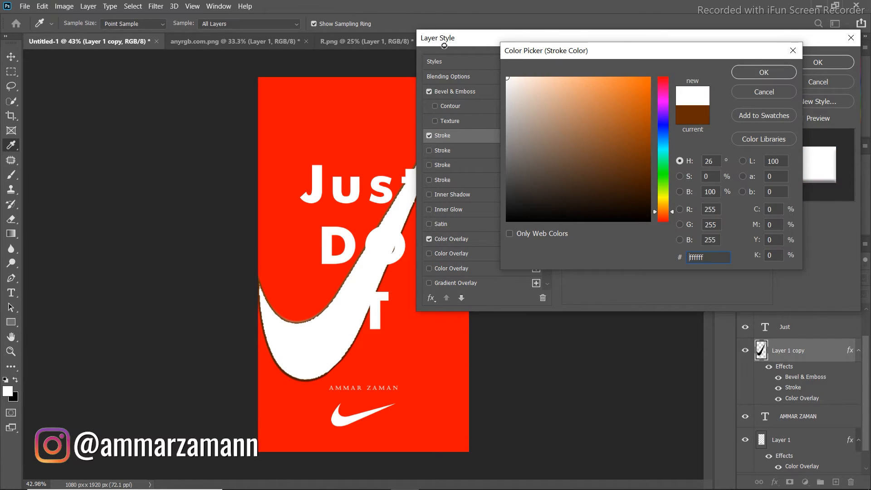
click(755, 72)
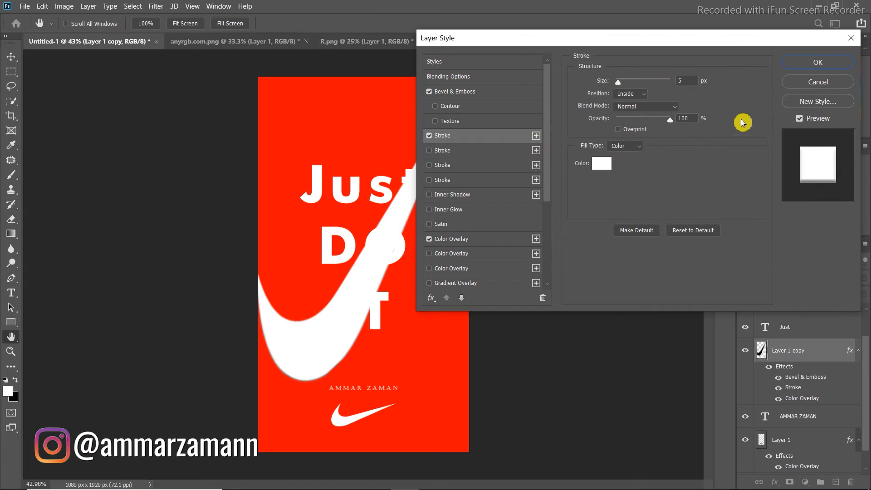
click(812, 68)
Reduce the large swoosh layer's opacity to 31%
drag(801, 282, 767, 287)
drag(827, 286, 821, 283)
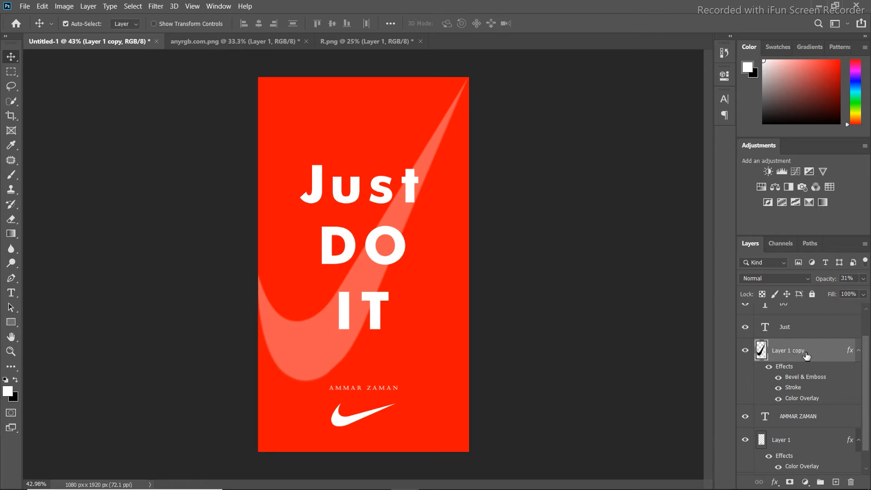
Retype the slogan's first word in capitals as JUST
scroll(805, 356, up, 2)
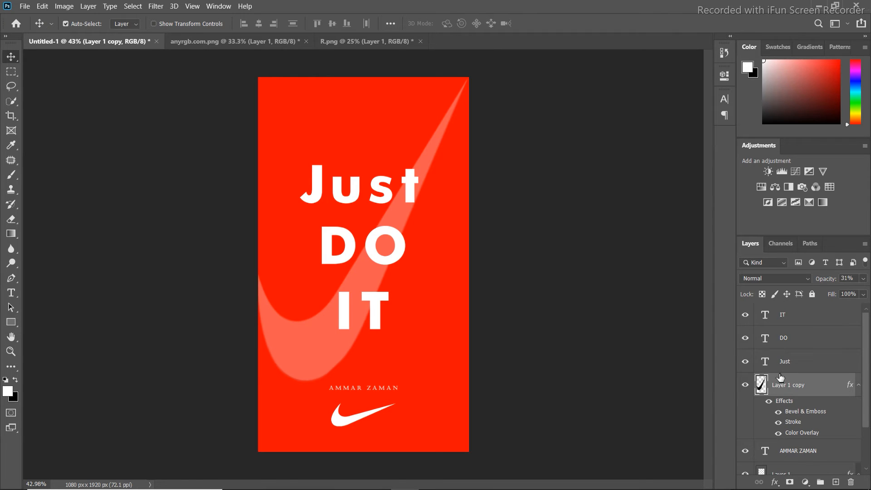
double_click(766, 361)
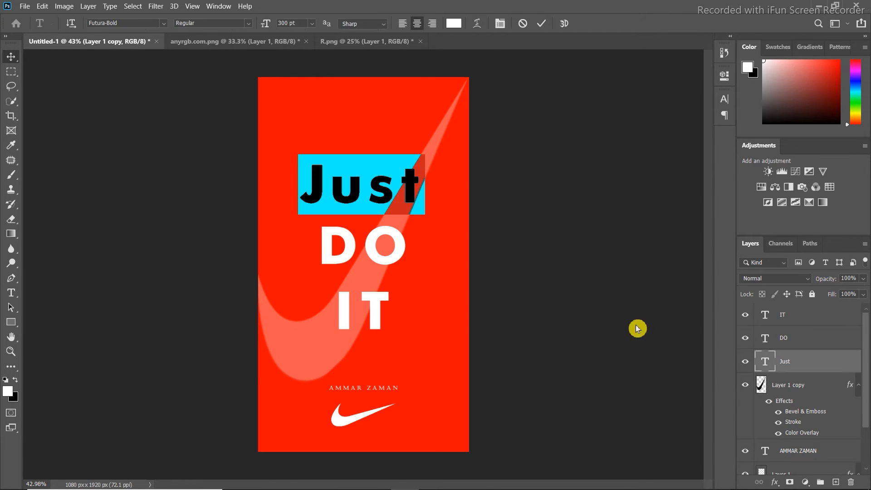
text(JUST)
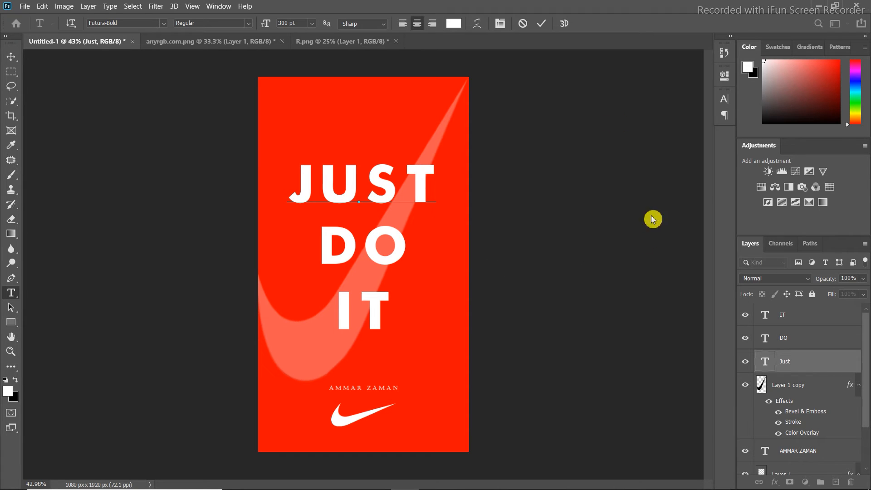
click(541, 23)
key(v)
Set the font size of the IT, DO and JUST text layers together to 388 pt
click(841, 379)
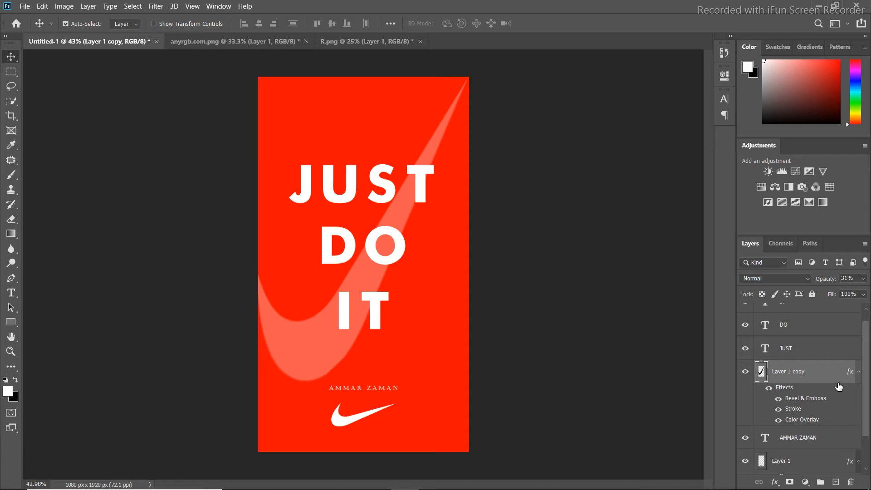
scroll(839, 385, up, 1)
click(803, 317)
shift+click(803, 347)
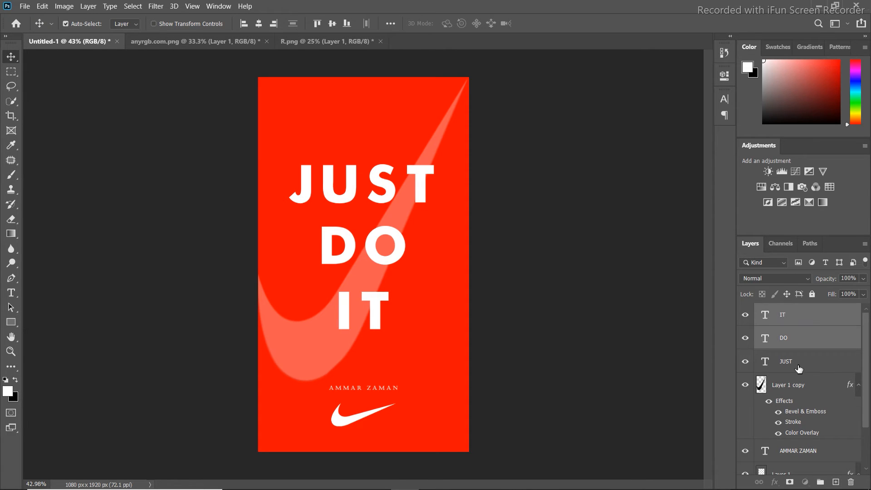
shift+click(799, 368)
double_click(765, 316)
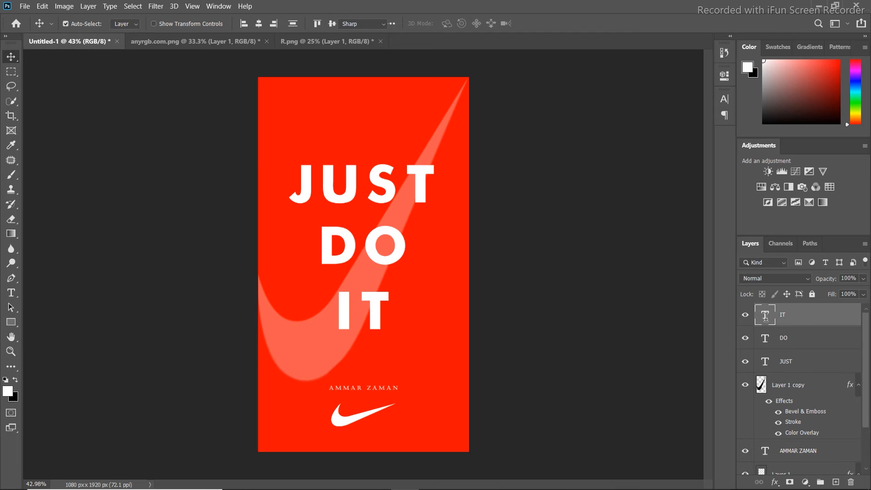
click(551, 55)
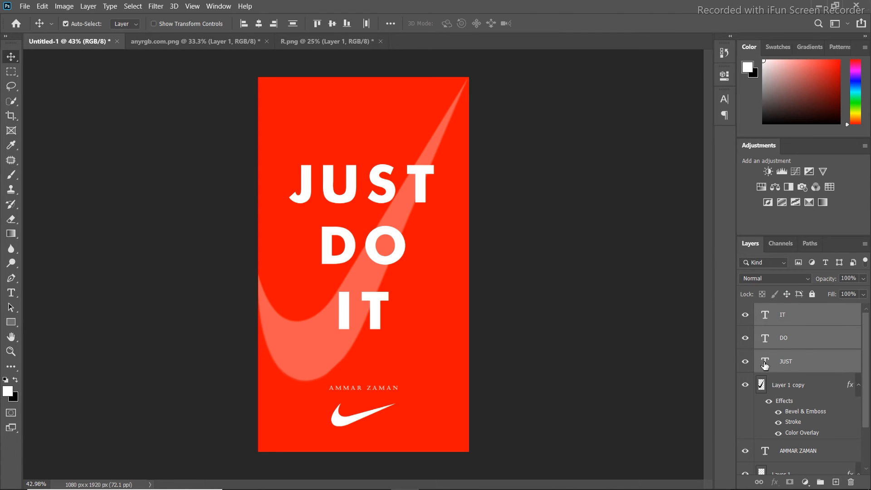
click(726, 77)
click(726, 76)
click(725, 102)
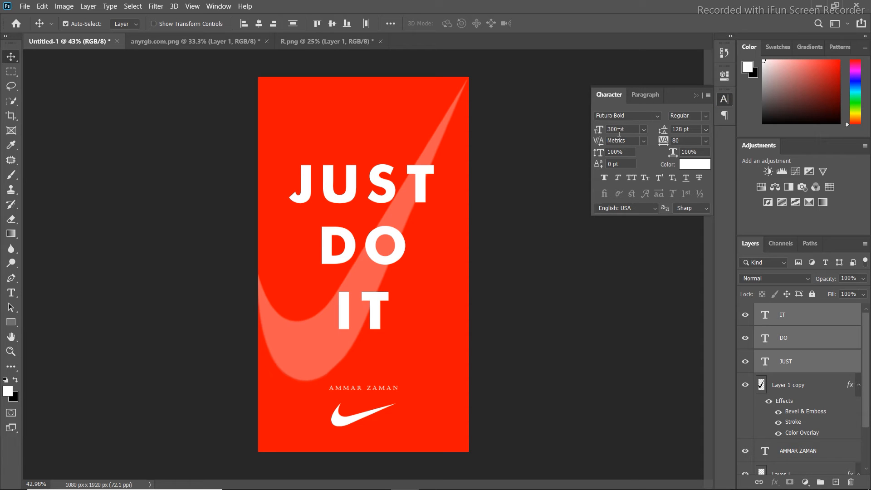
drag(629, 129, 585, 132)
key(Return)
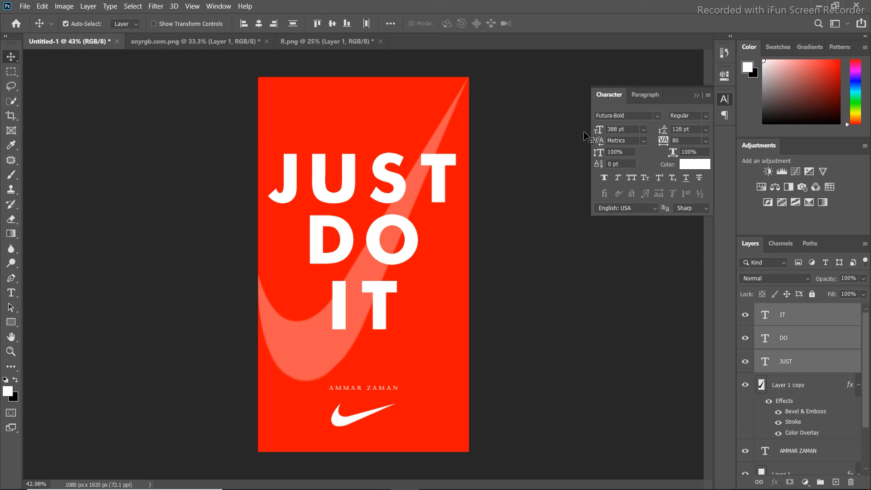
click(696, 96)
Spread the three slogan lines evenly by moving JUST up, IT down and DO midway between them
drag(375, 305, 358, 326)
drag(357, 235, 356, 251)
drag(356, 191, 356, 174)
drag(370, 249, 372, 232)
drag(363, 324, 359, 316)
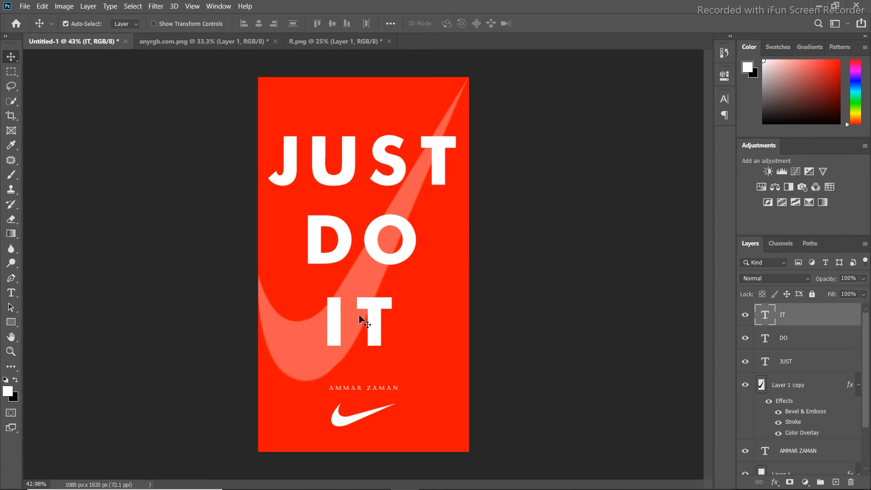
Duplicate the small swoosh layer and the large translucent swoosh layer
scroll(771, 408, down, 2)
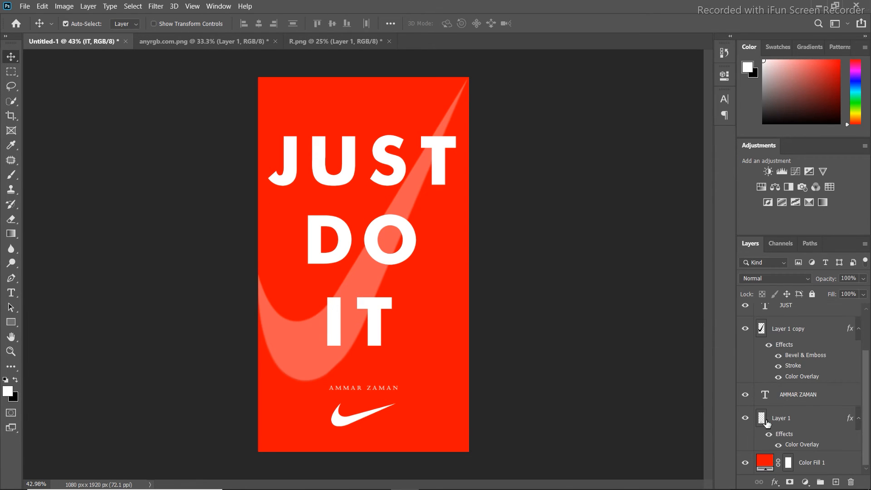
click(766, 423)
key(ctrl+j)
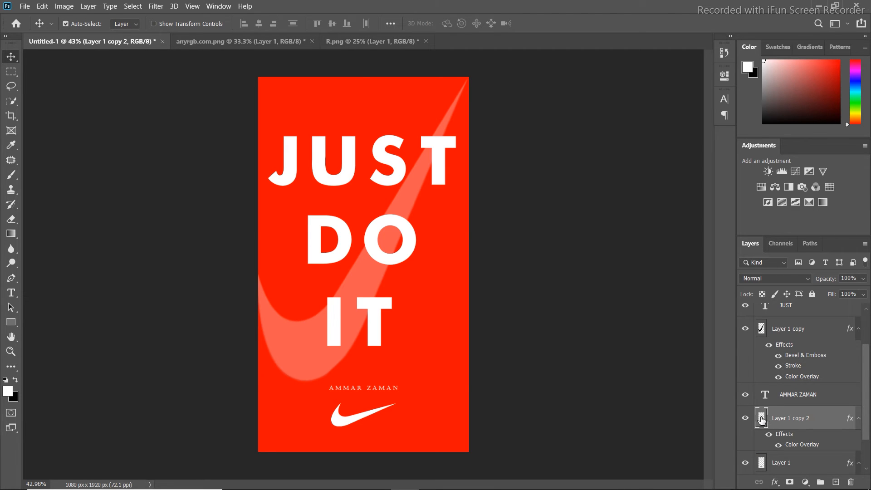
click(789, 328)
key(ctrl+t)
drag(473, 73, 333, 274)
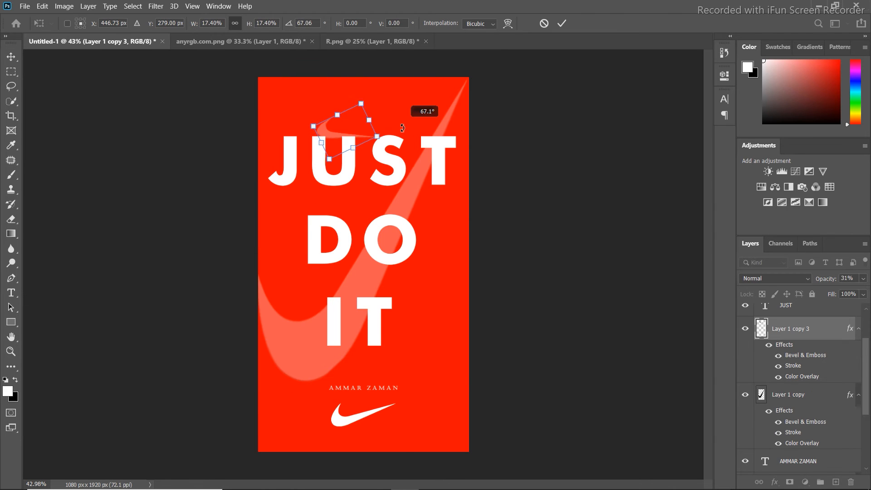
drag(398, 138, 388, 148)
right_click(334, 137)
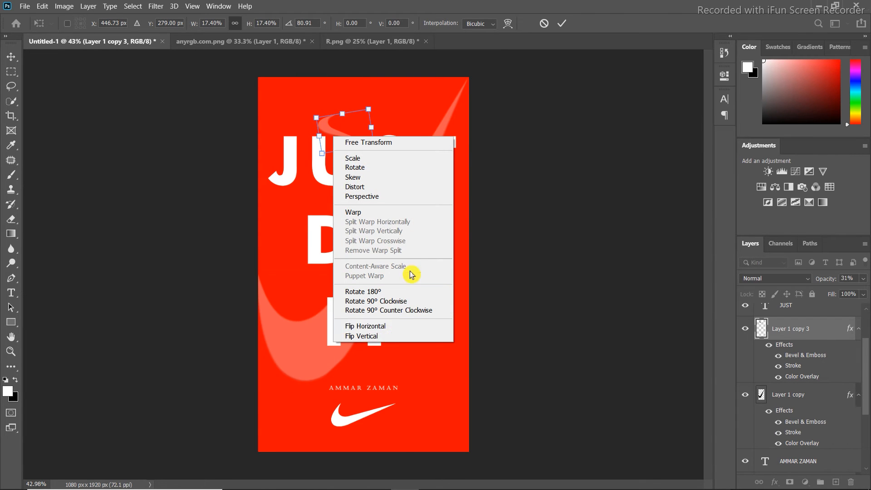
key(Escape)
key(Escape)
Scale the copy of the large translucent swoosh down to a much smaller size
key(ctrl+t)
drag(469, 77, 353, 134)
key(Return)
Flip and rotate the reduced swoosh copy, placing it above the slogan with its tip in the poster's top-left corner
key(ctrl+t)
right_click(317, 188)
click(380, 380)
drag(338, 228, 339, 153)
drag(273, 101, 258, 153)
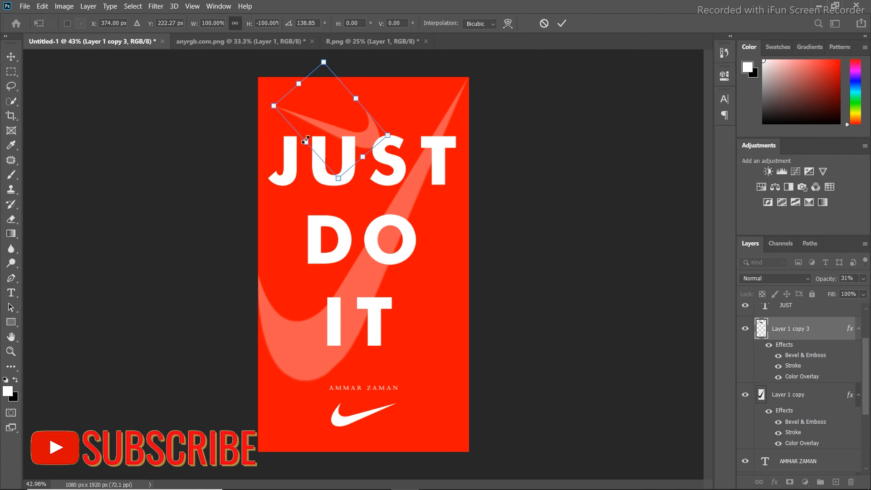
drag(273, 106, 259, 102)
drag(396, 94, 404, 111)
drag(315, 115, 308, 104)
click(562, 23)
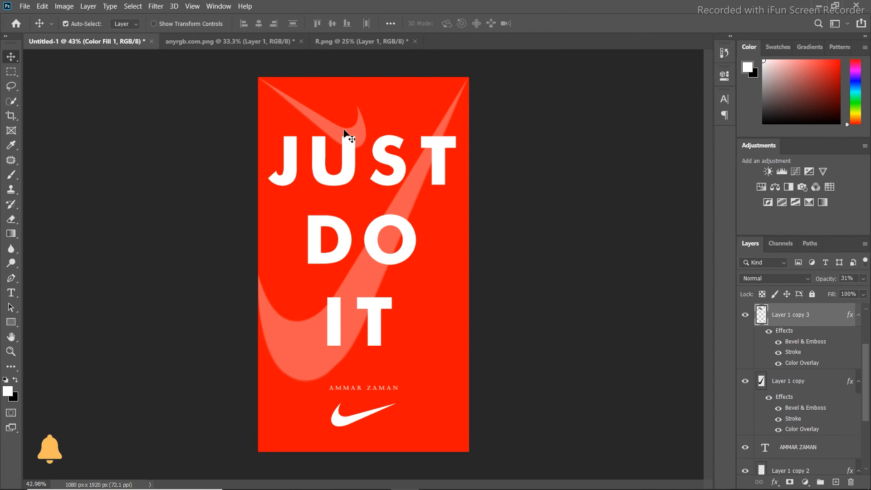
Lower the opacity of the swoosh in the poster's top-left corner to 19% and enlarge it slightly
drag(828, 281, 822, 282)
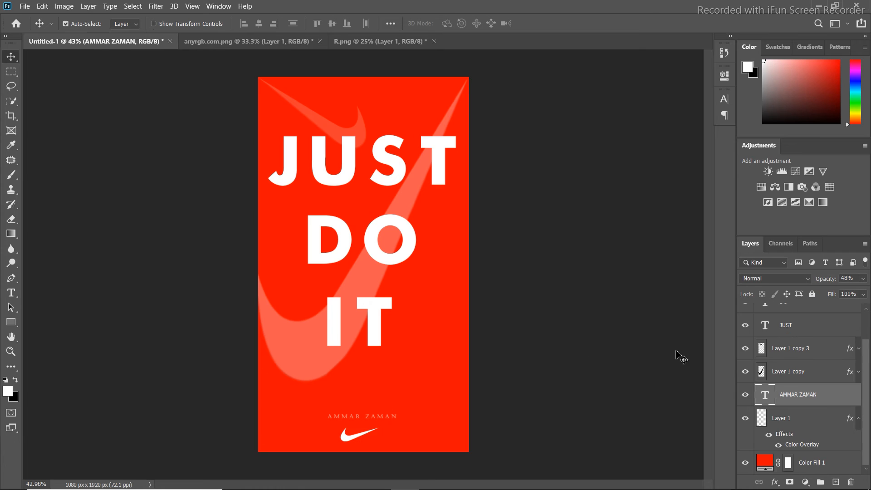
click(309, 110)
key(ctrl+t)
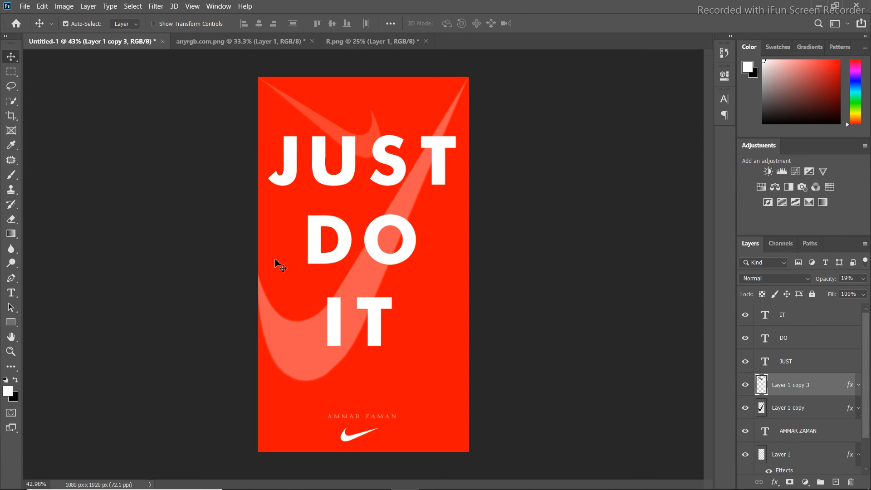
Bring the basketball player cutout from anyrgb.com.png into the poster, above the text layers and over the slogan, and scale the slogan down slightly
click(248, 42)
drag(358, 245, 402, 254)
drag(766, 393, 780, 305)
drag(400, 238, 362, 243)
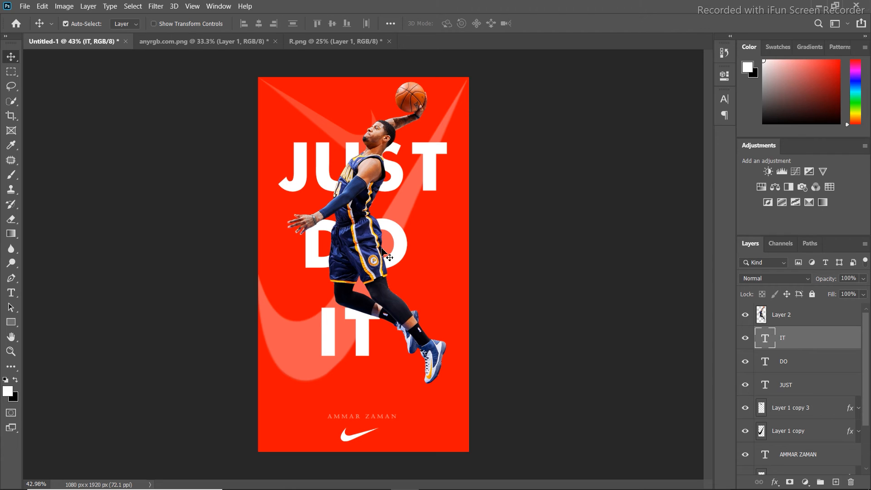
Group the JUST, DO and IT text layers and name the group "just do it"
shift+click(798, 385)
key(ctrl+g)
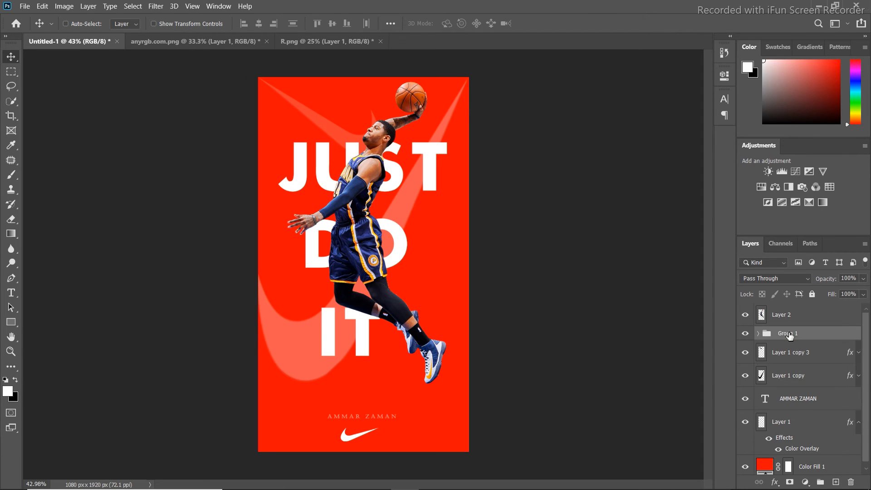
double_click(789, 334)
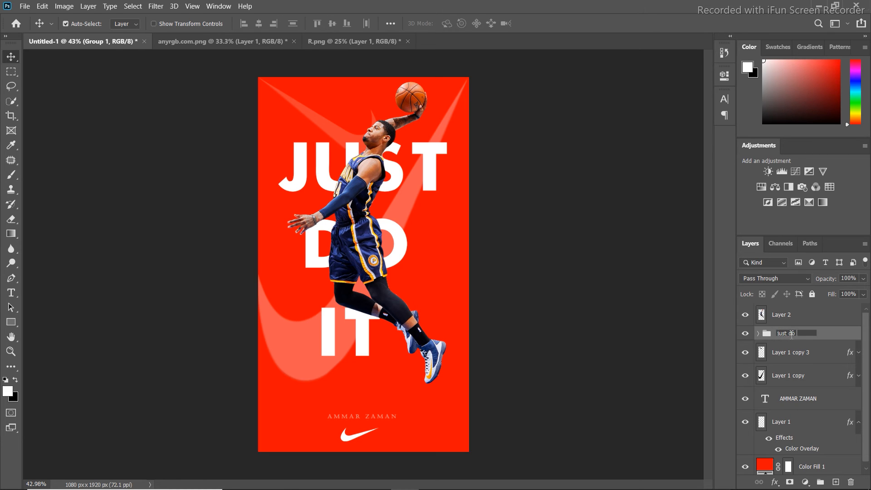
key(Return)
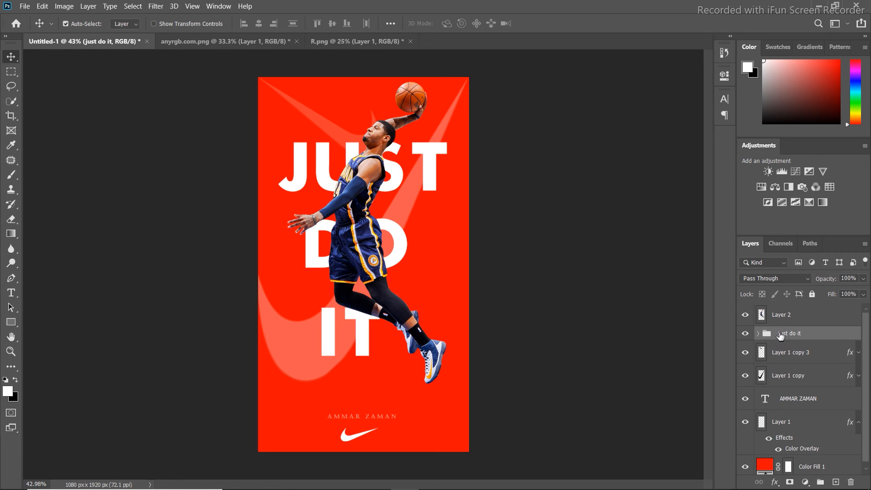
Duplicate the "just do it" group, move the copy above the basketball player layer and expand it
key(ctrl+j)
drag(780, 334, 778, 314)
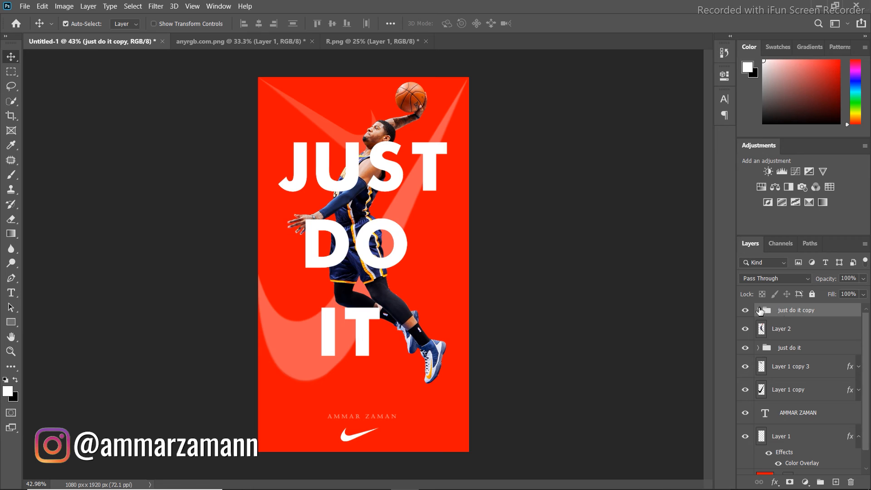
click(759, 310)
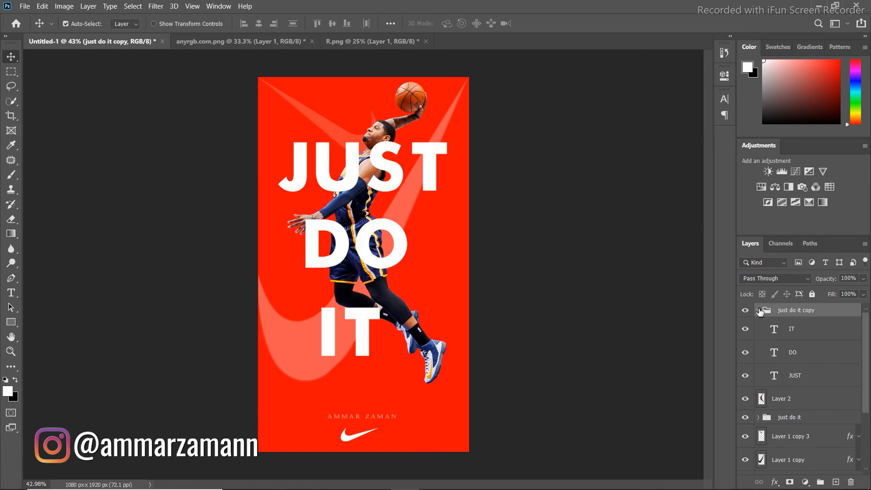
Give the JUST text in the copied group a white 12 px inside stroke and set its fill to 0%
click(808, 378)
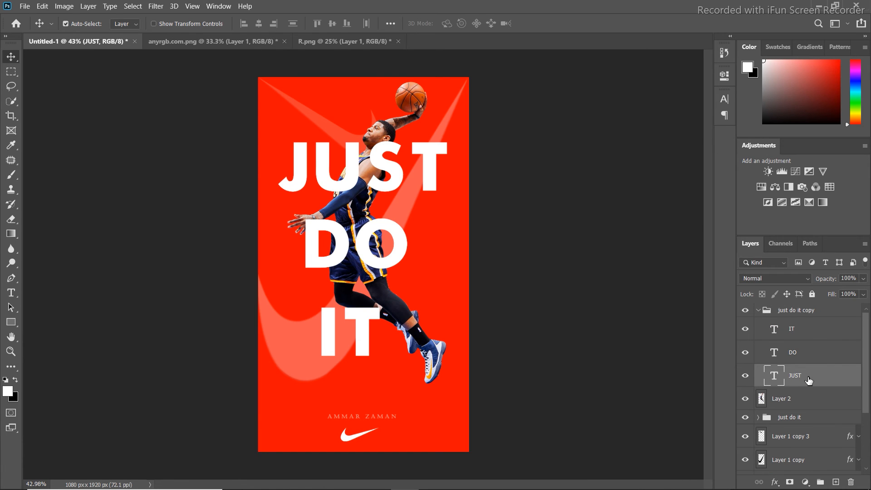
double_click(808, 379)
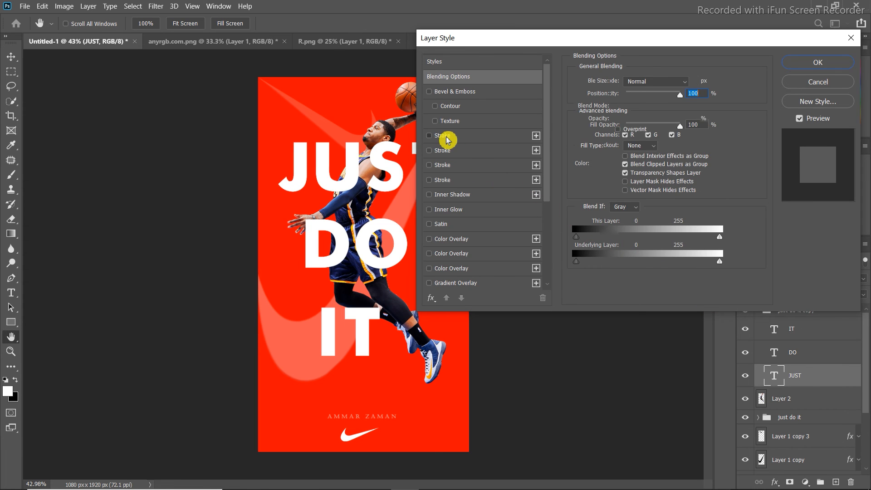
click(446, 138)
click(601, 161)
drag(558, 134, 459, 59)
click(748, 75)
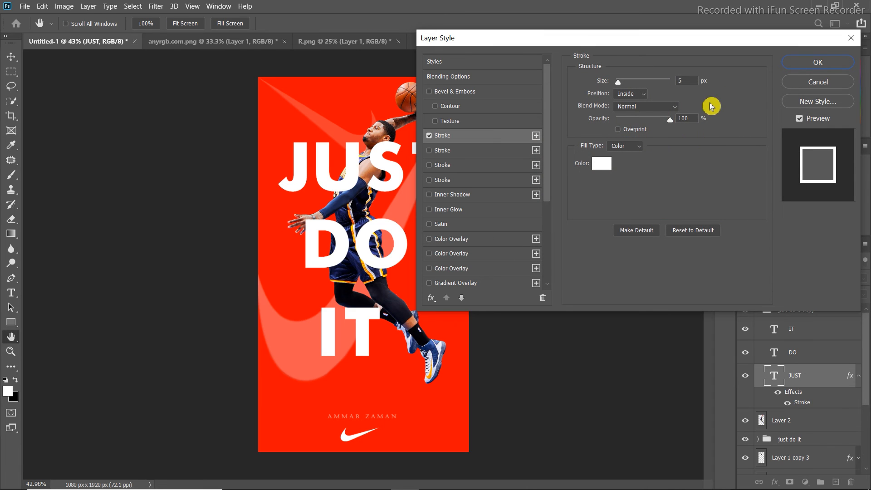
drag(684, 81, 663, 84)
text(12)
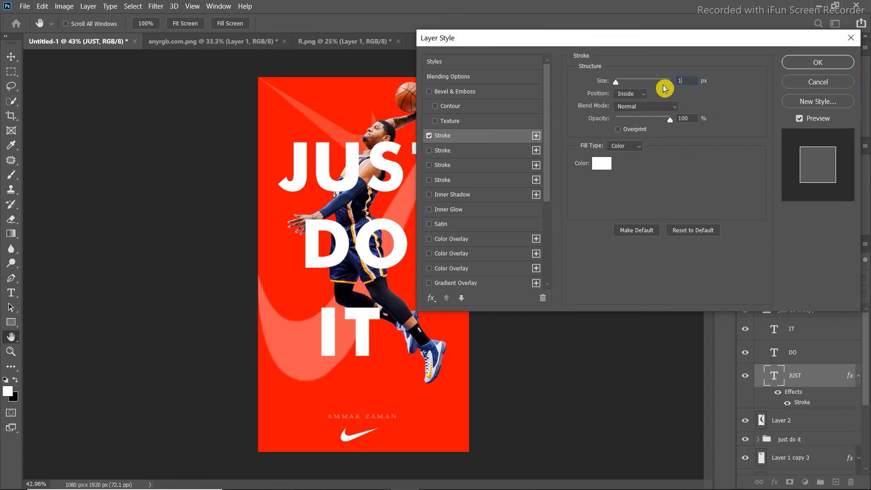
click(634, 97)
click(635, 107)
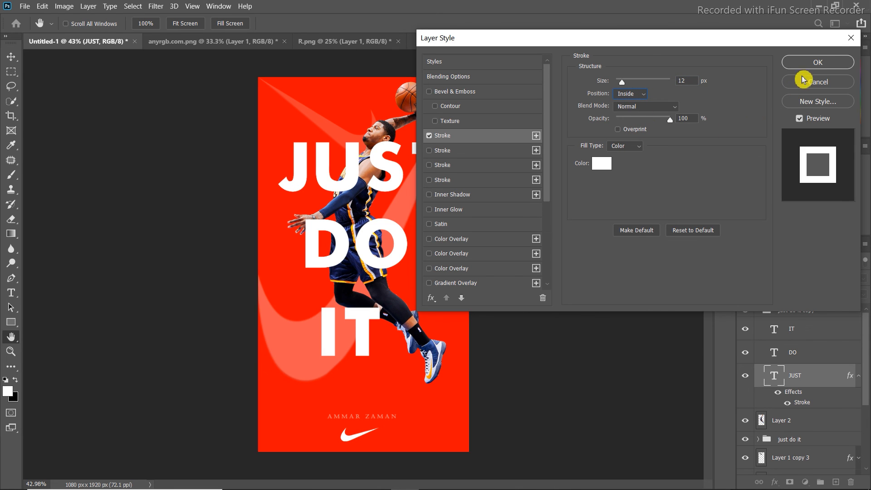
click(810, 66)
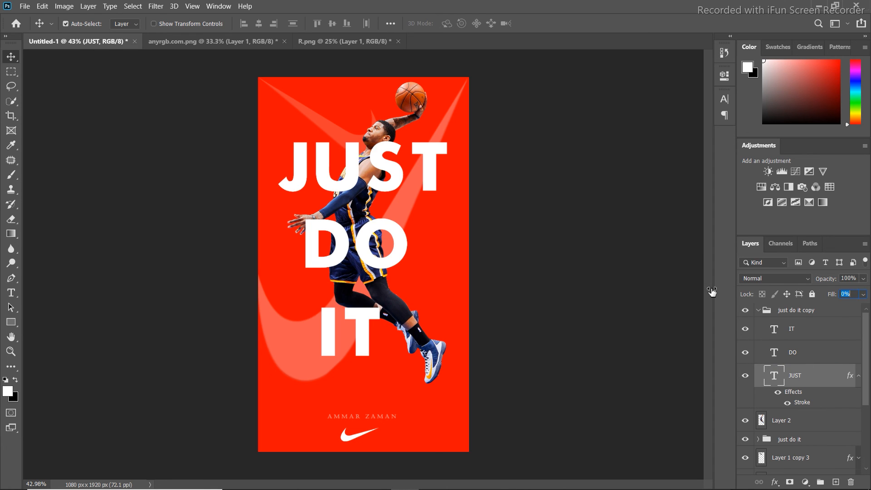
Give the DO text in the copied group the same white 12 px inside stroke and set its fill to 0%
click(819, 358)
double_click(819, 358)
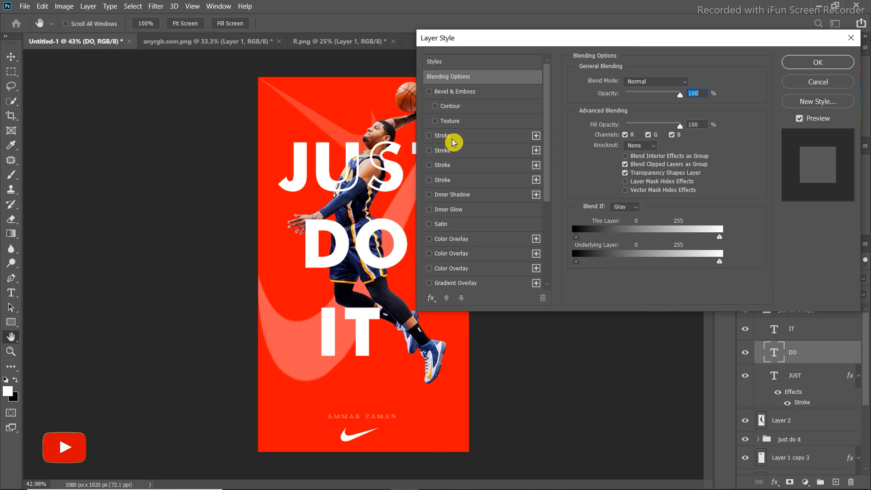
click(447, 136)
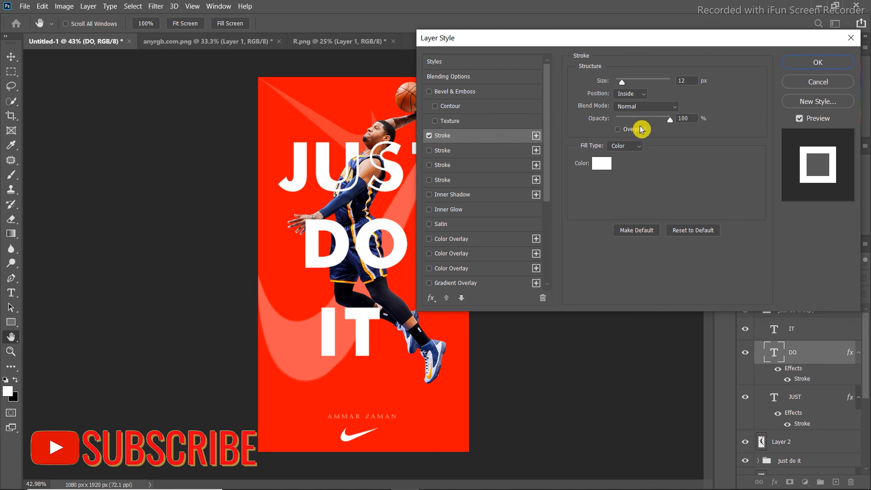
click(818, 62)
drag(834, 296, 661, 297)
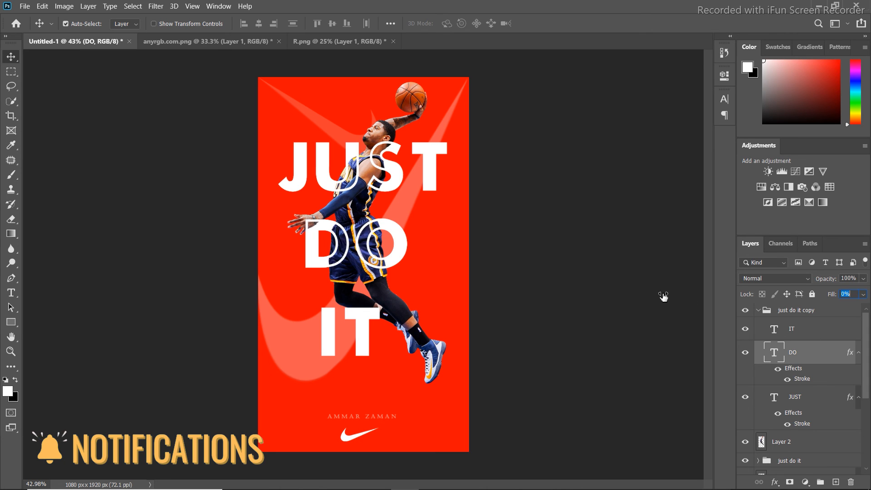
Apply the same white stroke to the IT text in the copied group and set its fill to 0%
click(809, 338)
drag(809, 380, 805, 334)
click(810, 330)
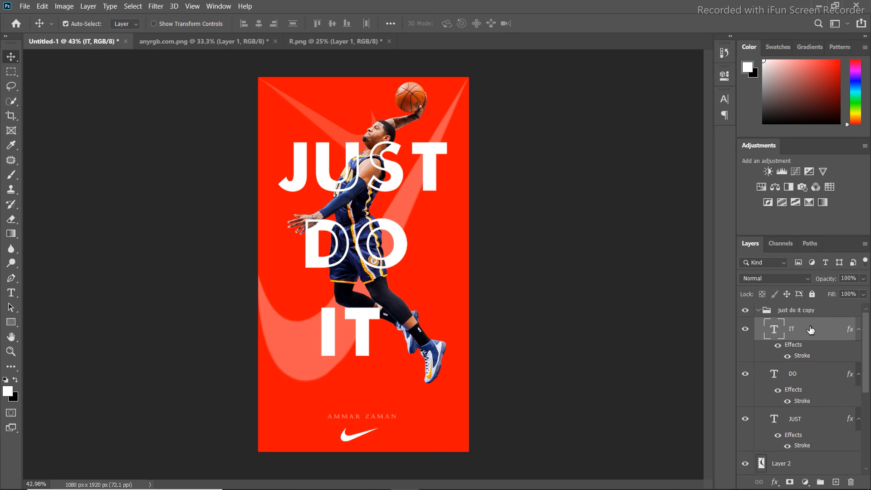
drag(832, 297, 685, 310)
Shift the designer's name and the small white swoosh slightly to the right, and collapse the copied slogan group
click(353, 412)
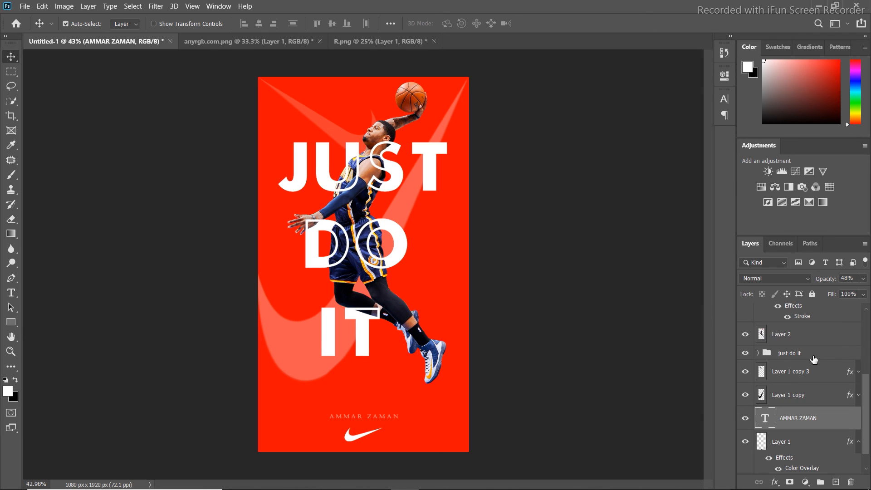
scroll(807, 354, up, 3)
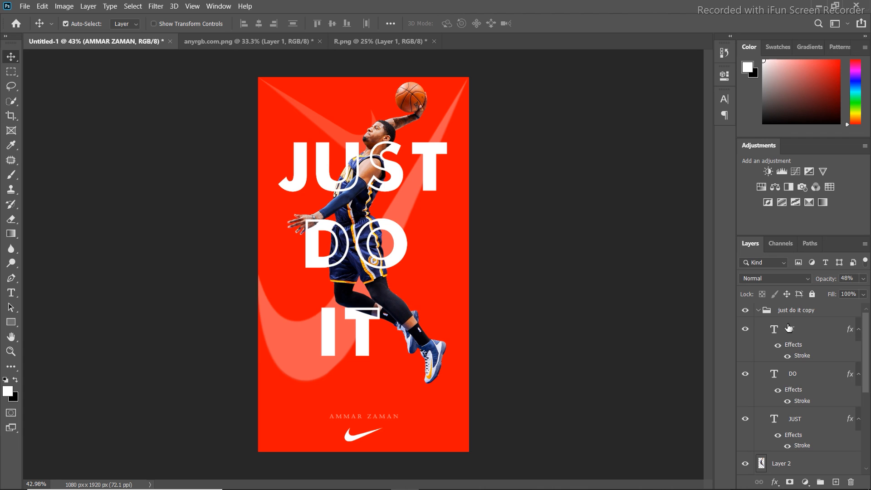
click(759, 311)
click(784, 313)
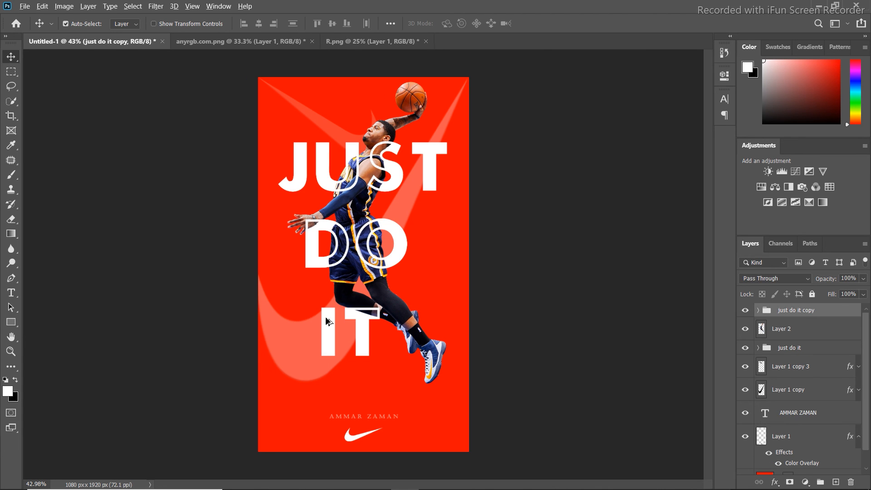
Examine the outlined lettering over the basketball player and the lower part of the poster up close, then the whole poster
click(385, 282)
scroll(386, 282, up, 4)
key(h)
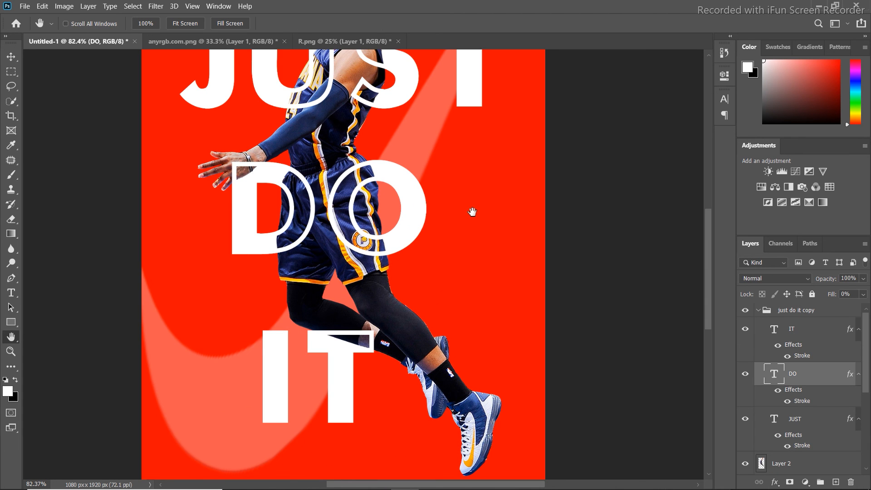
drag(457, 164, 468, 225)
drag(463, 363, 451, 243)
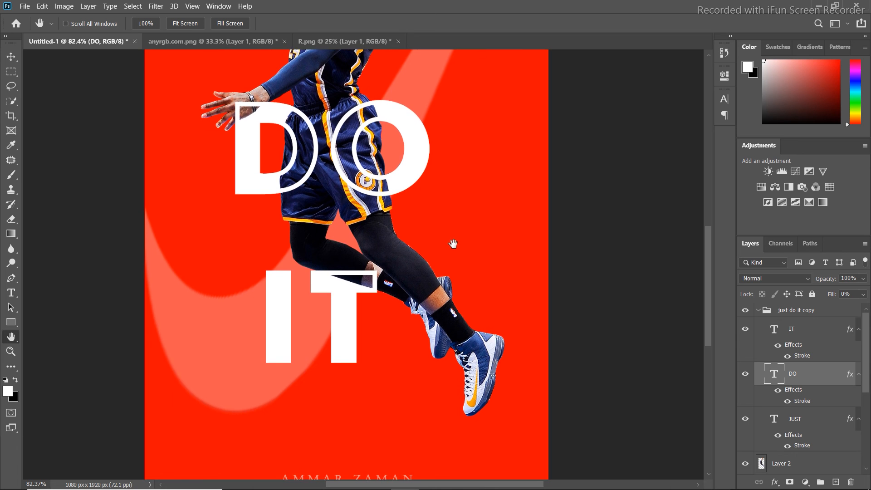
drag(438, 380, 421, 278)
scroll(422, 279, down, 7)
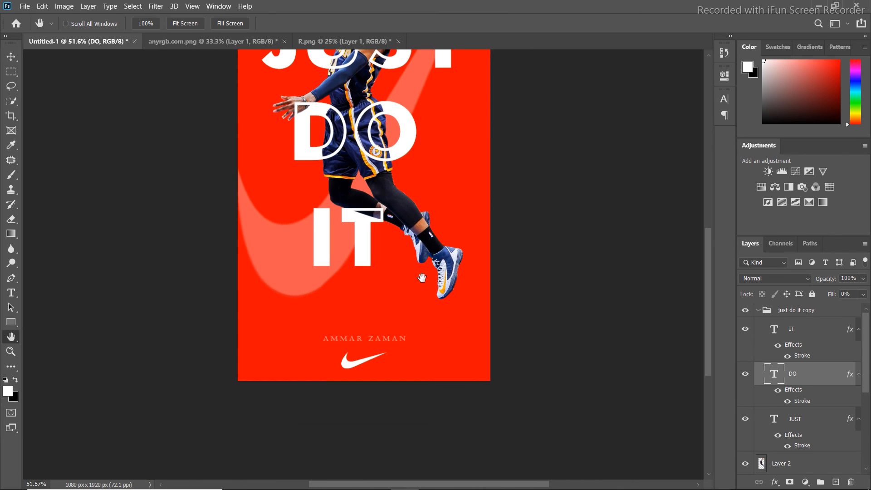
scroll(421, 281, up, 1)
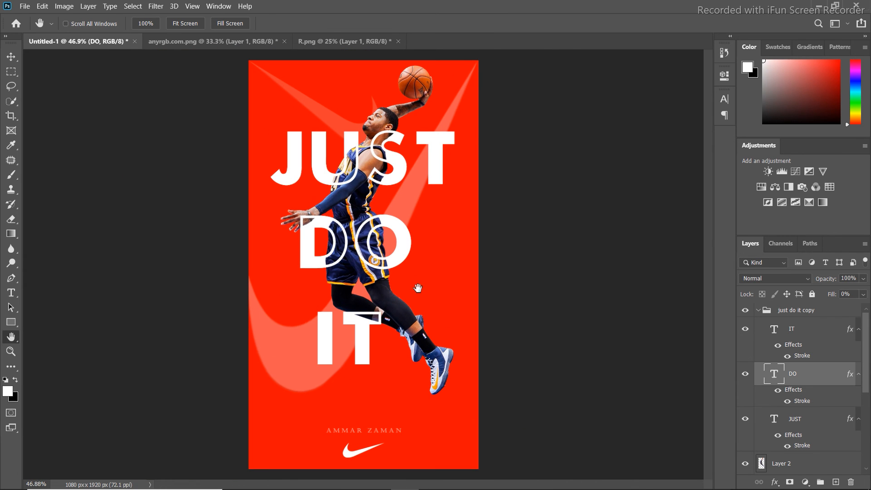